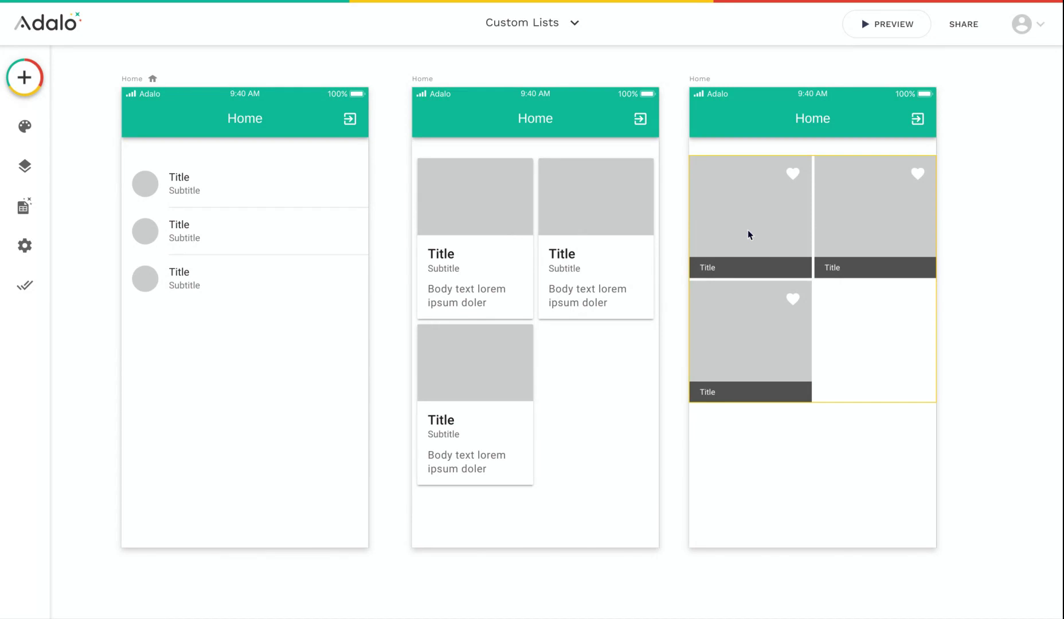
# - Add a Custom List component to the empty Home screen and make it a list of Food Trucks
pyautogui.hscroll(10, 747, 235)
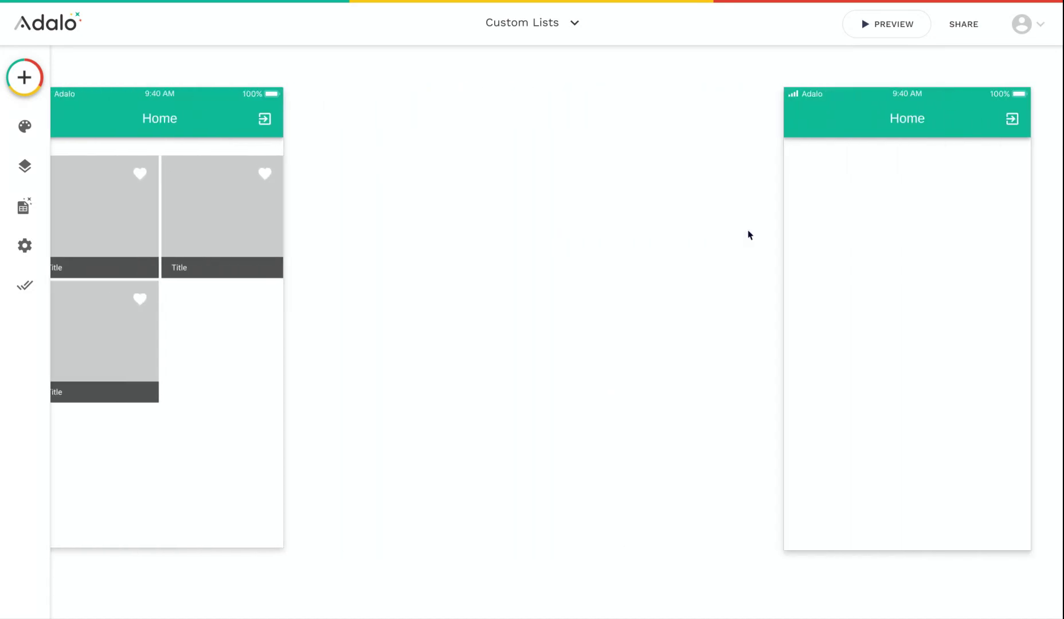
pyautogui.hscroll(3, 747, 235)
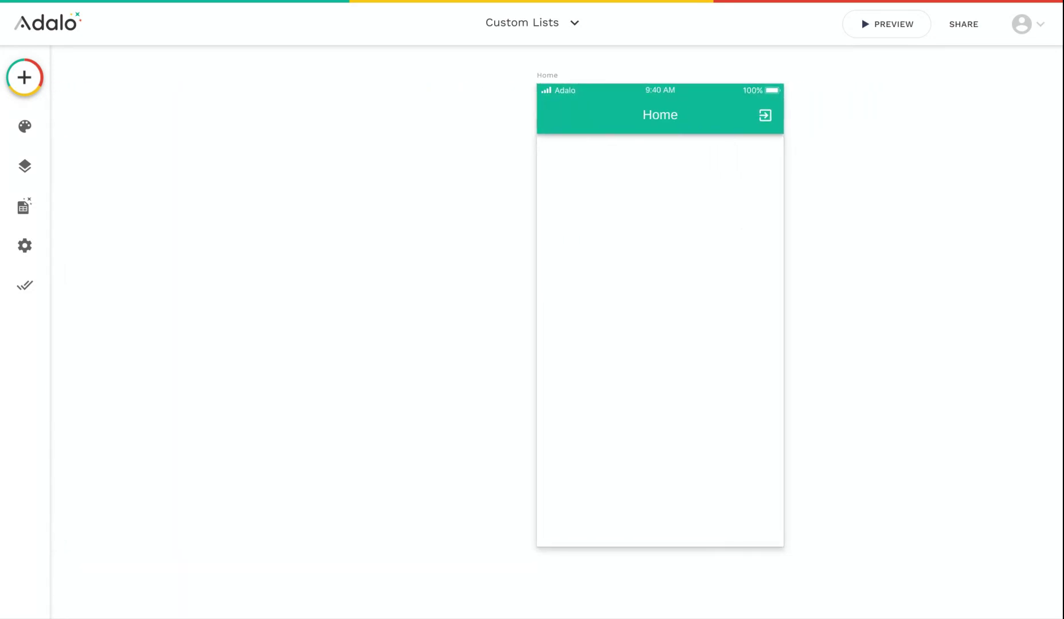
pyautogui.click(25, 77)
pyautogui.scroll(-4, 142, 275)
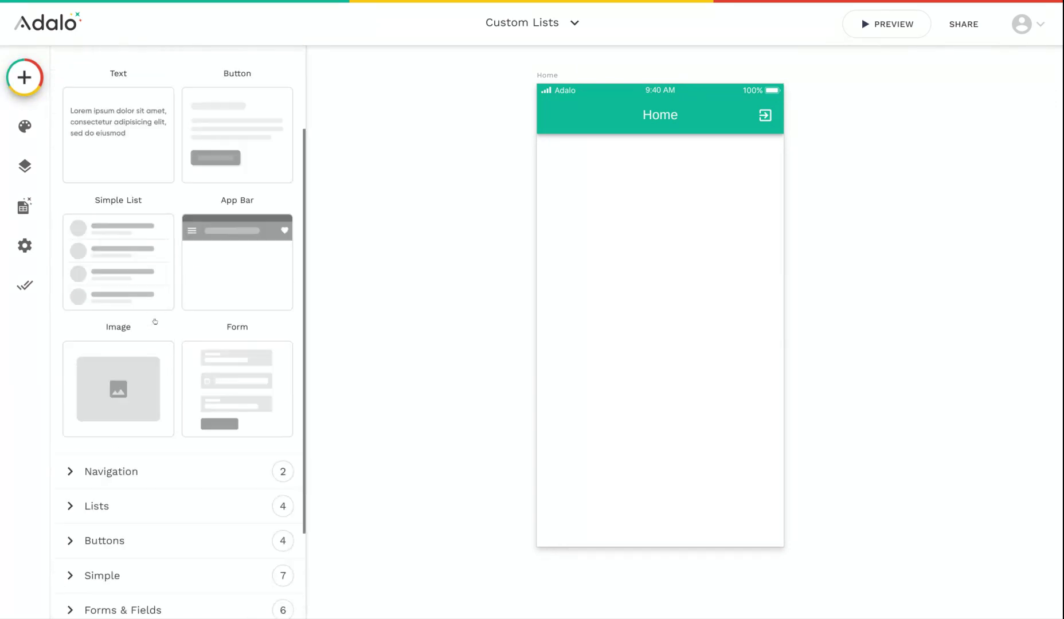
pyautogui.click(126, 386)
pyautogui.scroll(-2, 126, 386)
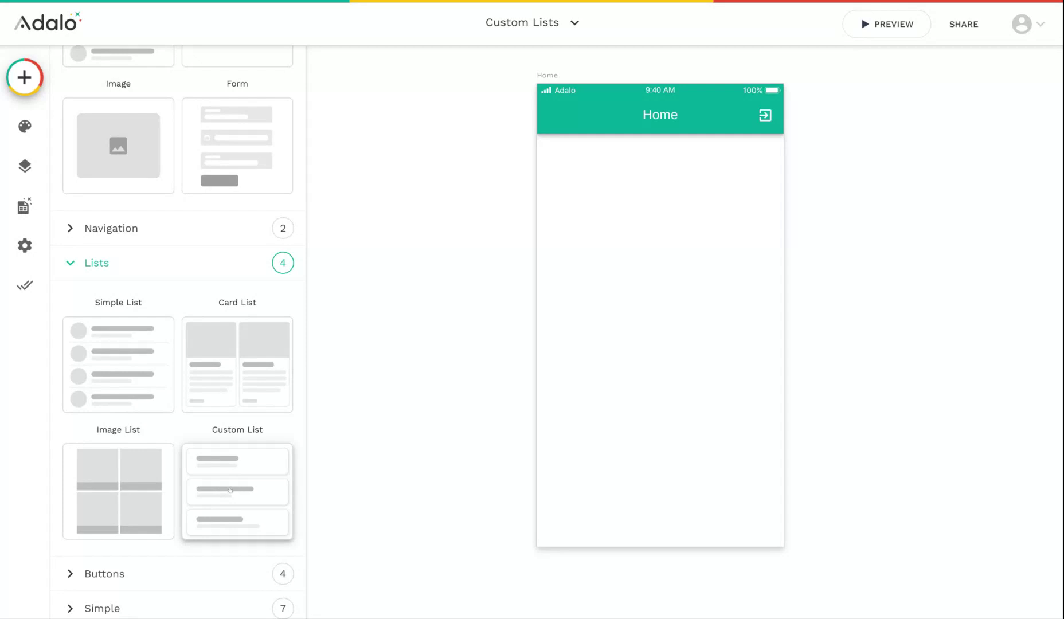
pyautogui.moveTo(230, 490); pyautogui.dragTo(658, 235)
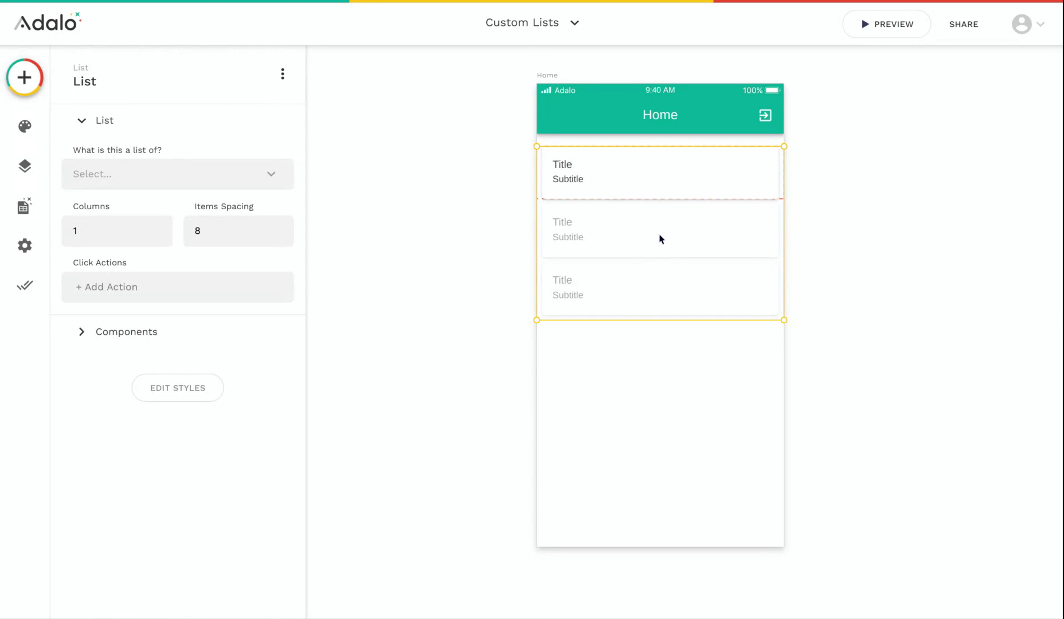
pyautogui.click(167, 175)
pyautogui.click(135, 230)
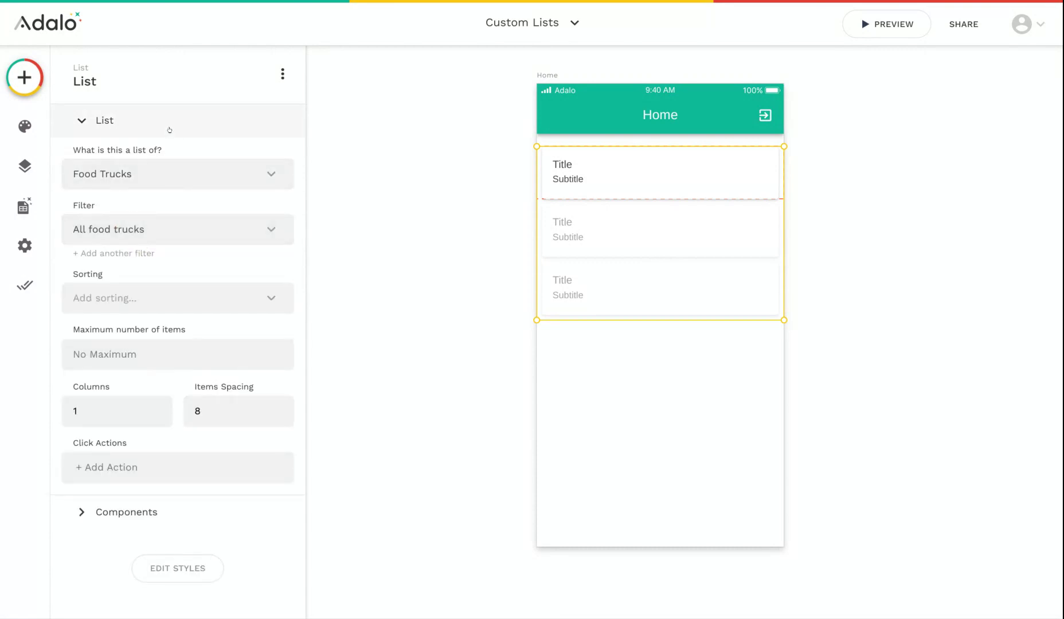
# - Add an Icon component inside the custom list, at the right end of the card beside its title
pyautogui.click(120, 512)
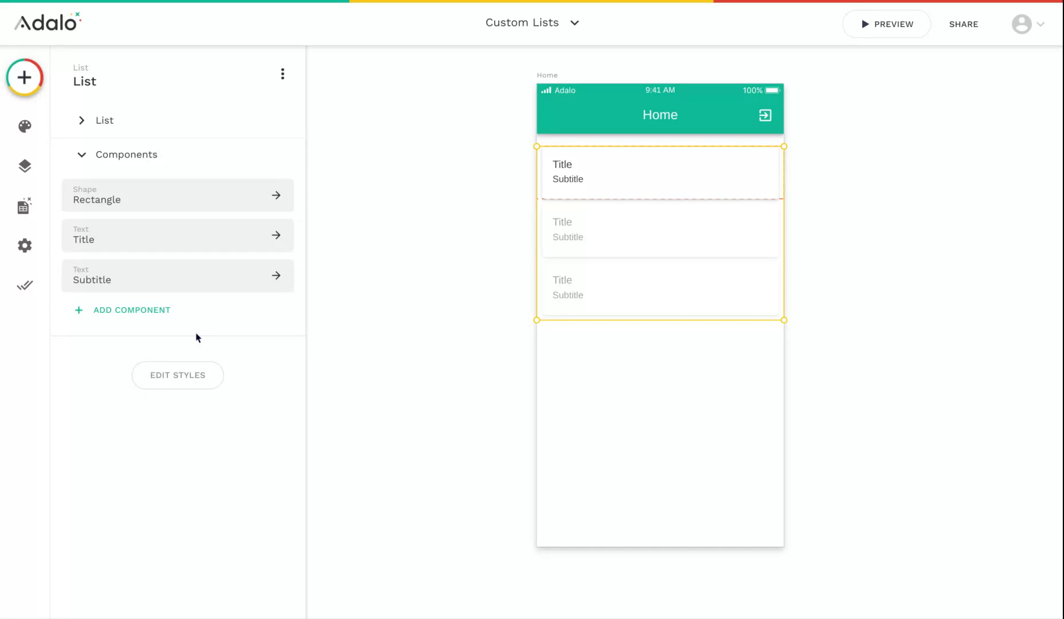
pyautogui.click(126, 311)
pyautogui.scroll(-4, 126, 312)
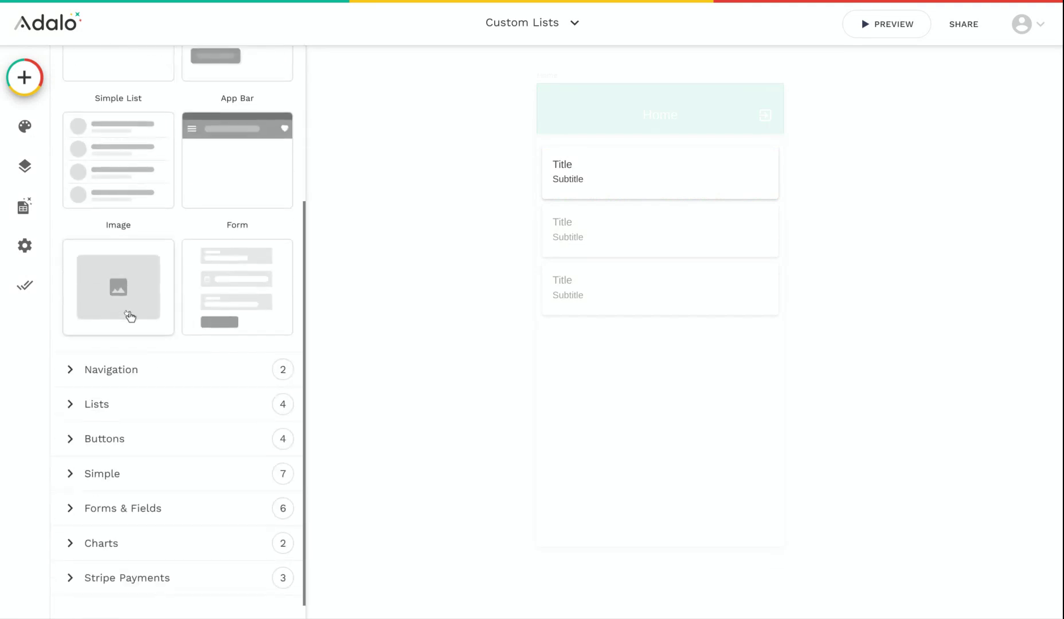
pyautogui.click(117, 421)
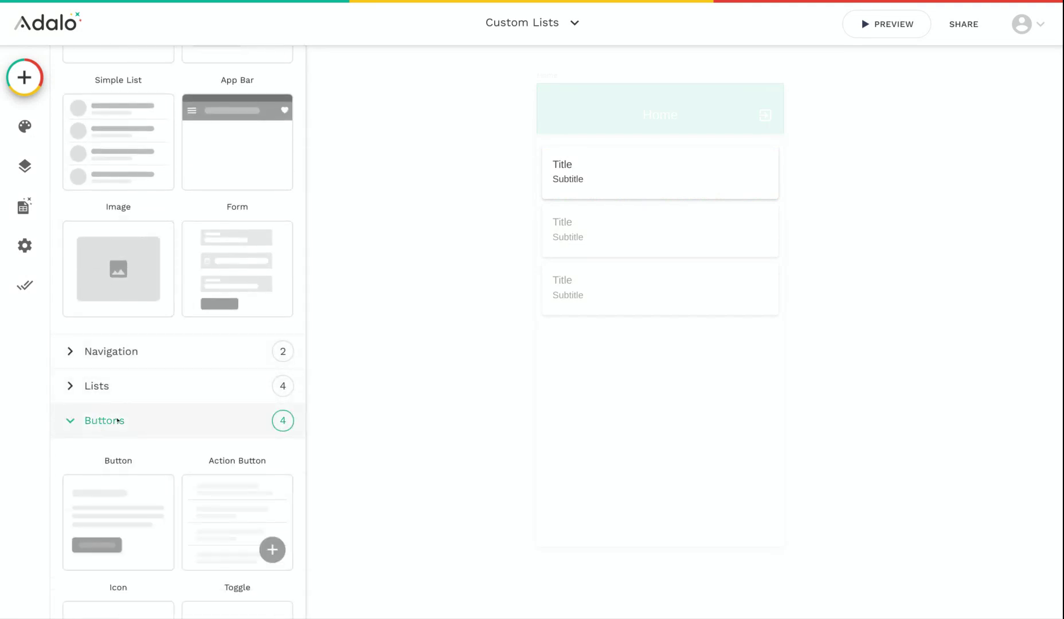
pyautogui.scroll(-3, 119, 401)
pyautogui.moveTo(119, 451); pyautogui.dragTo(753, 172)
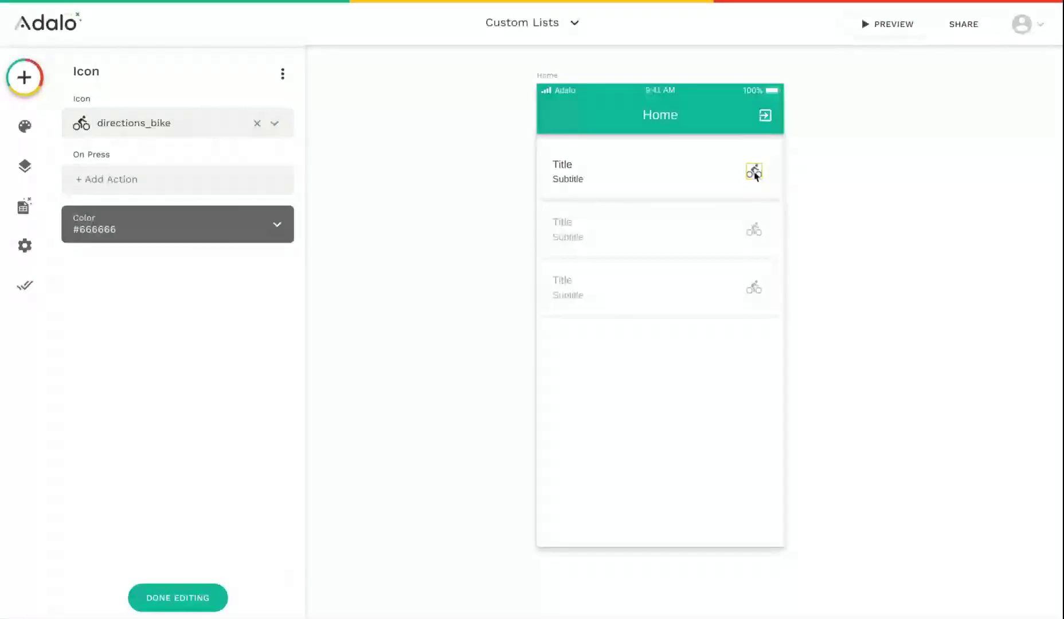
# - Search the icons for "loc" and change the card's icon to location_on
pyautogui.click(129, 124)
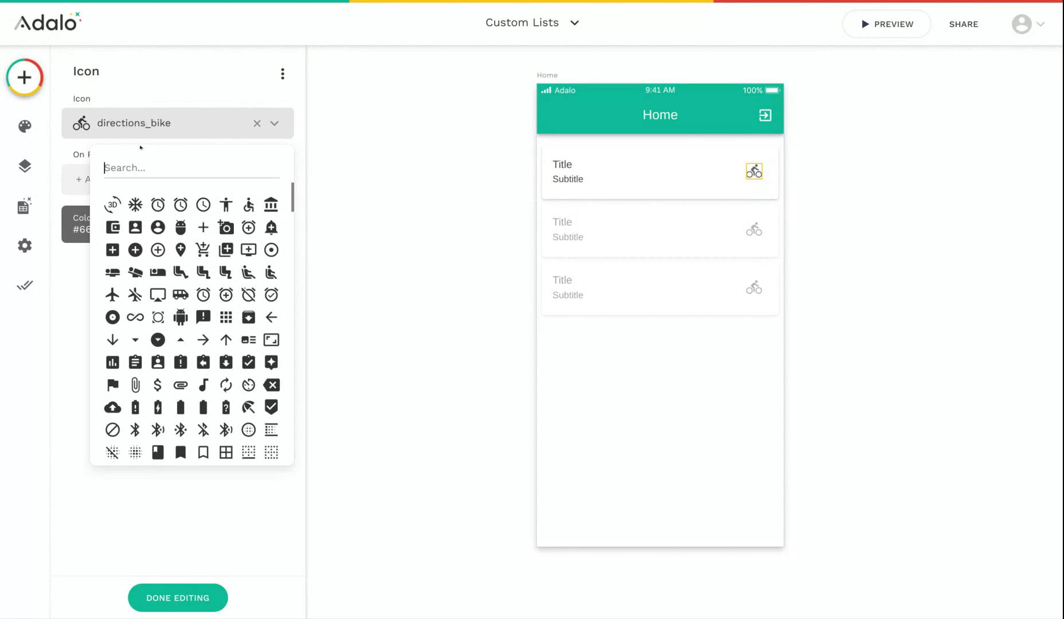
pyautogui.write('loc')
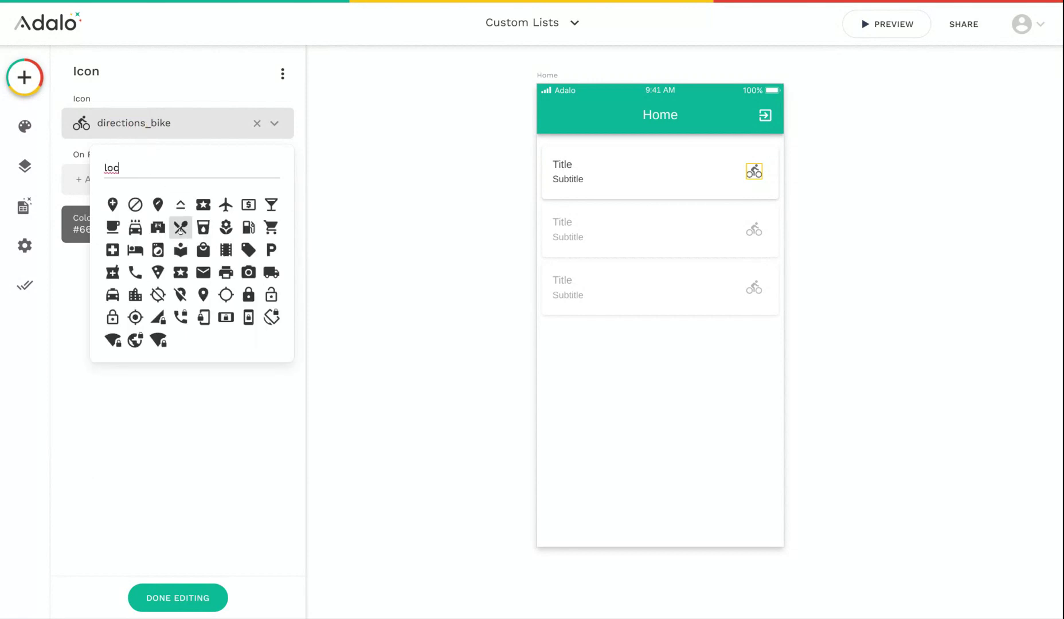
pyautogui.click(204, 296)
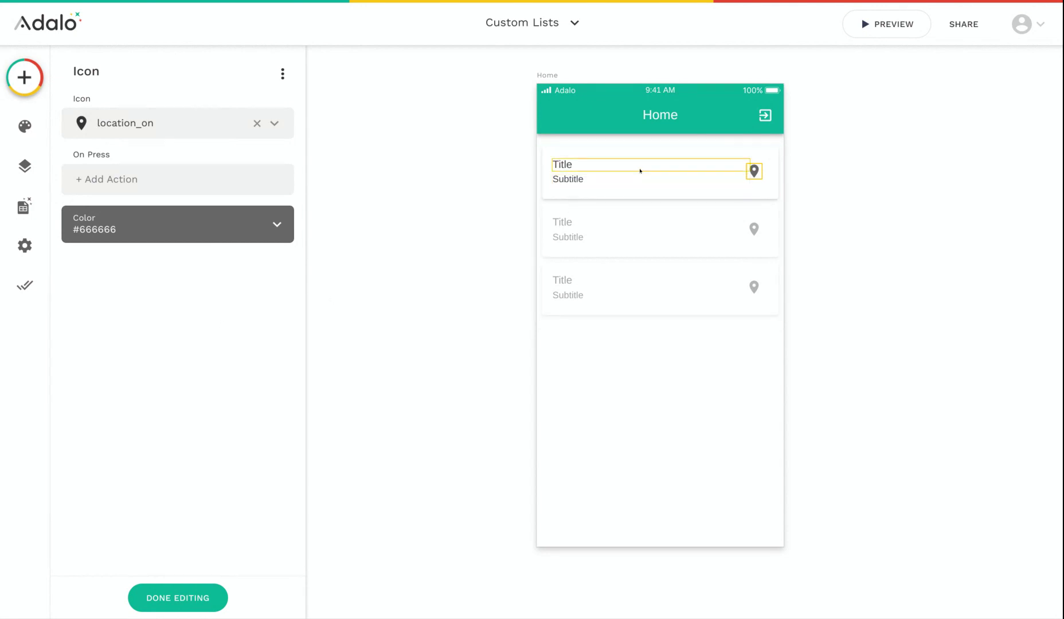
# - Stretch the card's background rectangle downward to nearly double its height
pyautogui.click(644, 157)
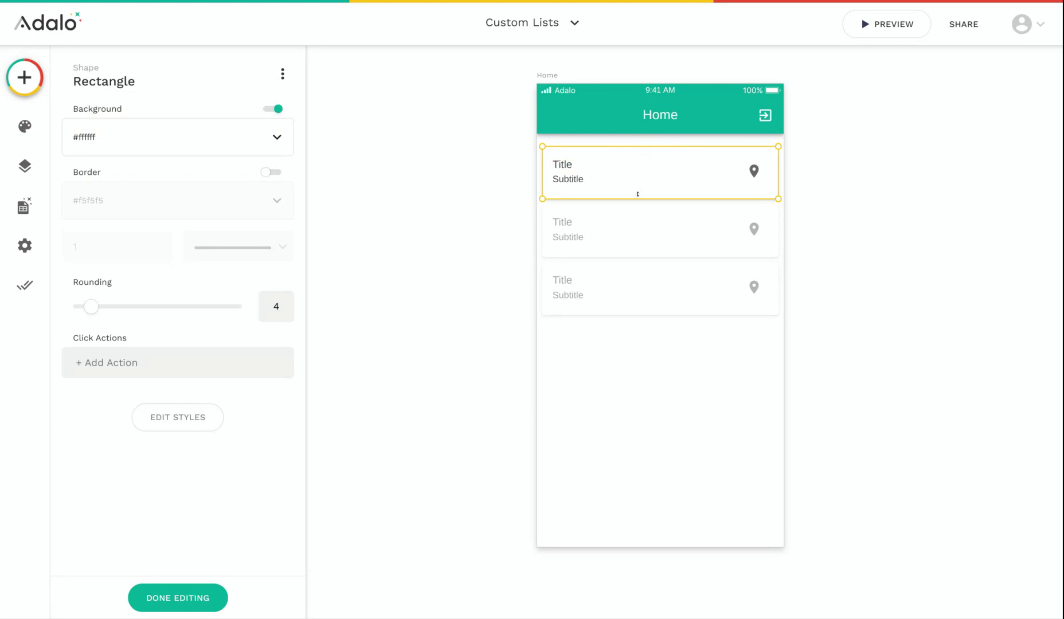
pyautogui.moveTo(638, 193); pyautogui.dragTo(637, 236)
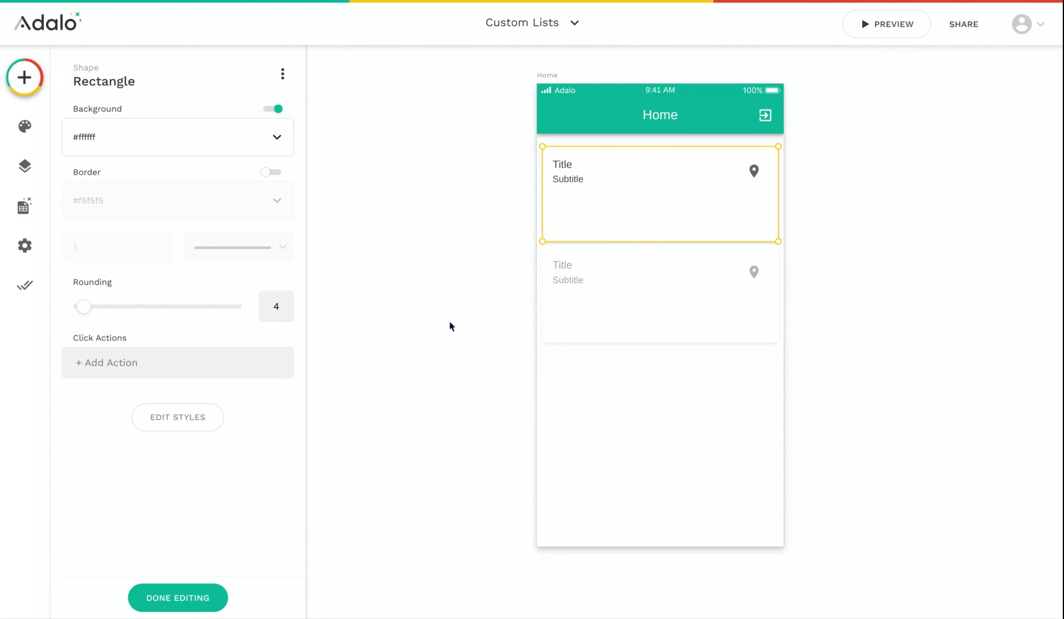
pyautogui.click(430, 312)
# - Add a Button component inside the custom list, at the lower left of the enlarged card
pyautogui.click(599, 199)
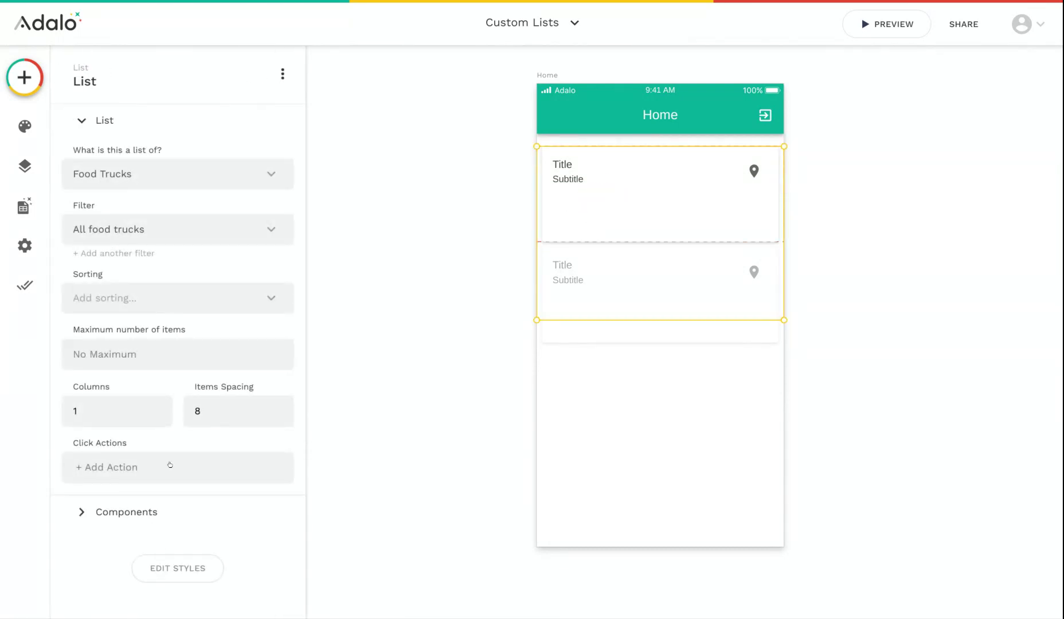
pyautogui.click(136, 511)
pyautogui.click(115, 343)
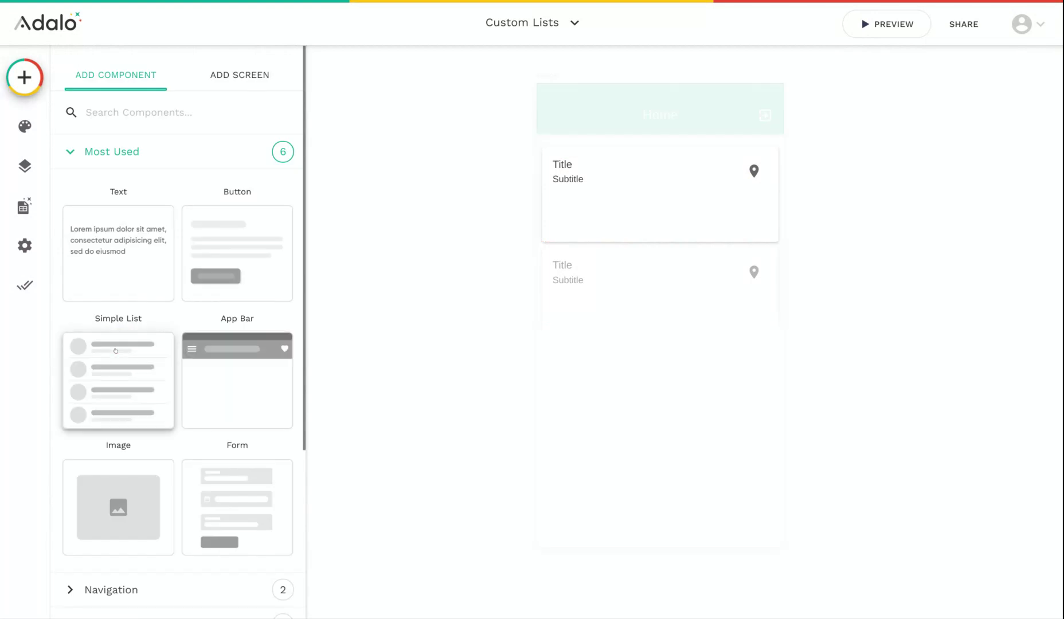
pyautogui.moveTo(241, 255); pyautogui.dragTo(601, 223)
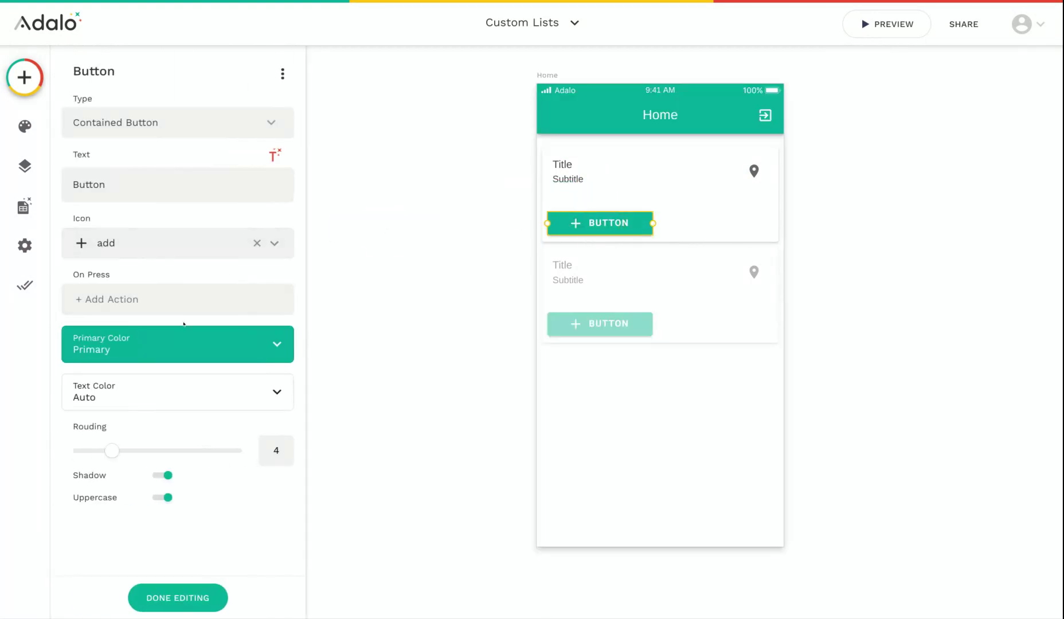
# - Change the card button's text to "Add"
pyautogui.doubleClick(127, 179)
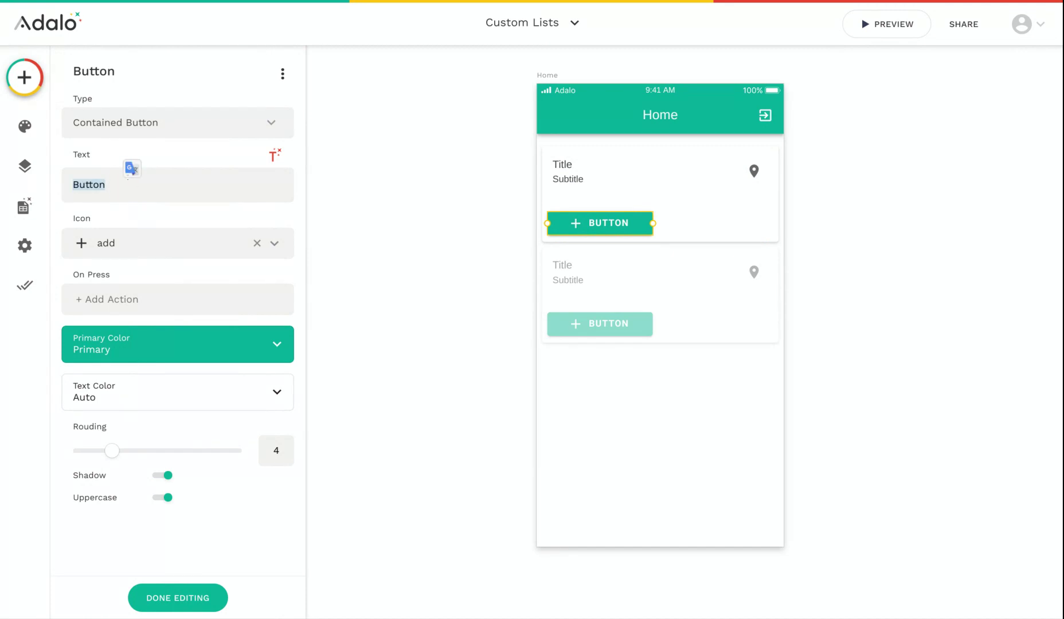
pyautogui.write('Add')
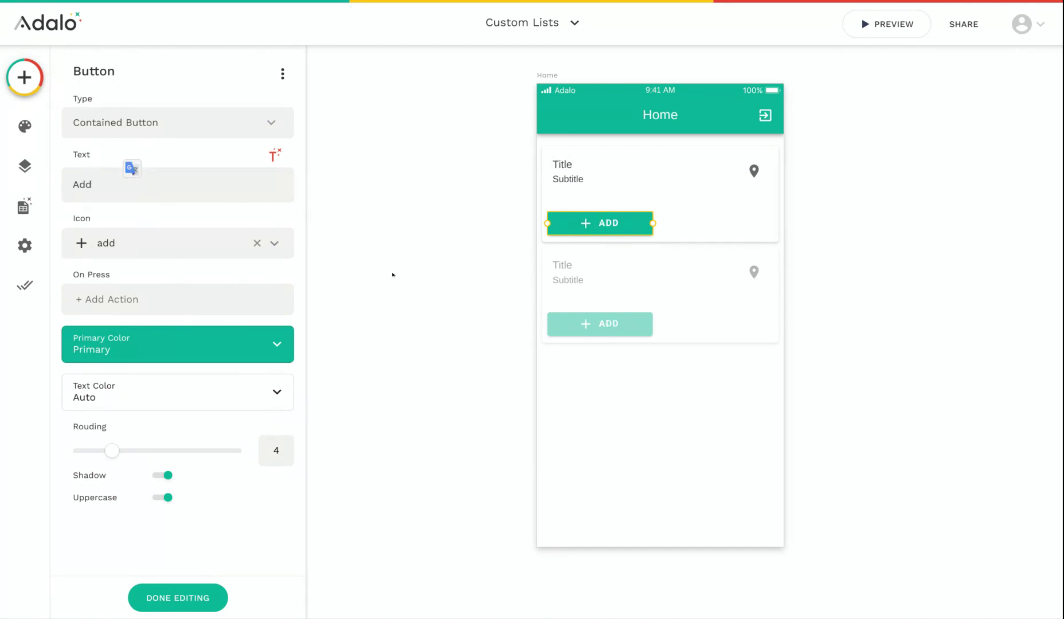
pyautogui.click(382, 271)
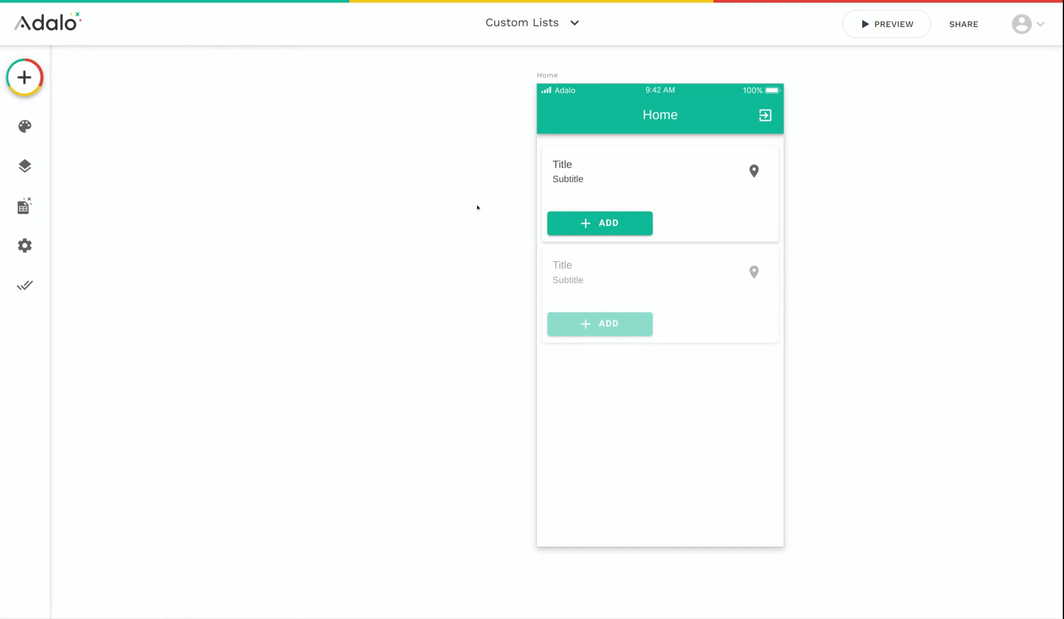
# - Replace the card's title text with a dynamic value showing the Current Food Truck's Name
pyautogui.click(566, 165)
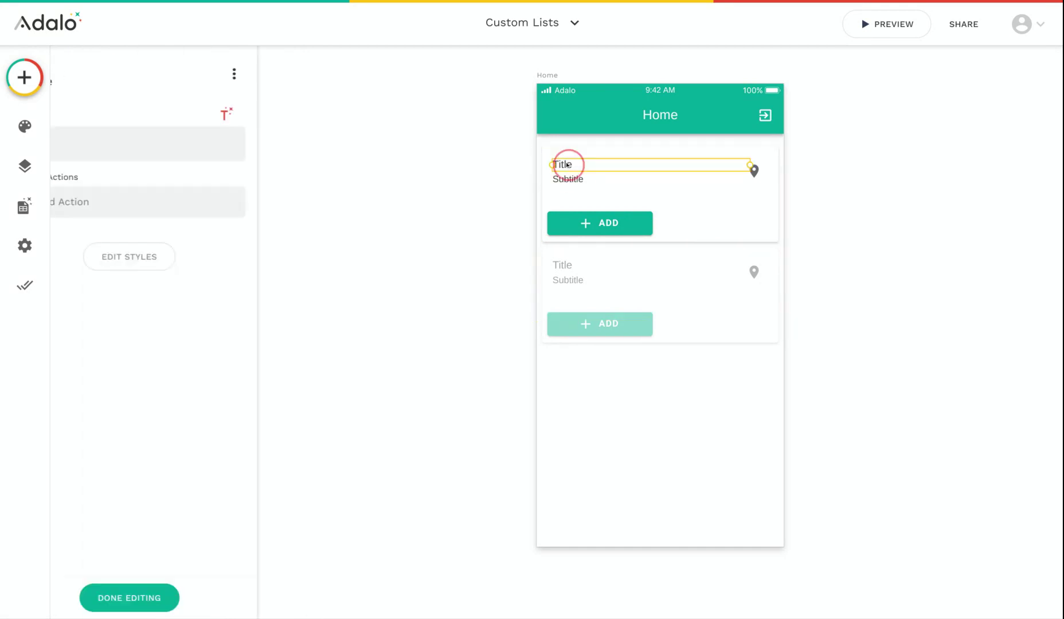
pyautogui.click(470, 188)
pyautogui.click(587, 165)
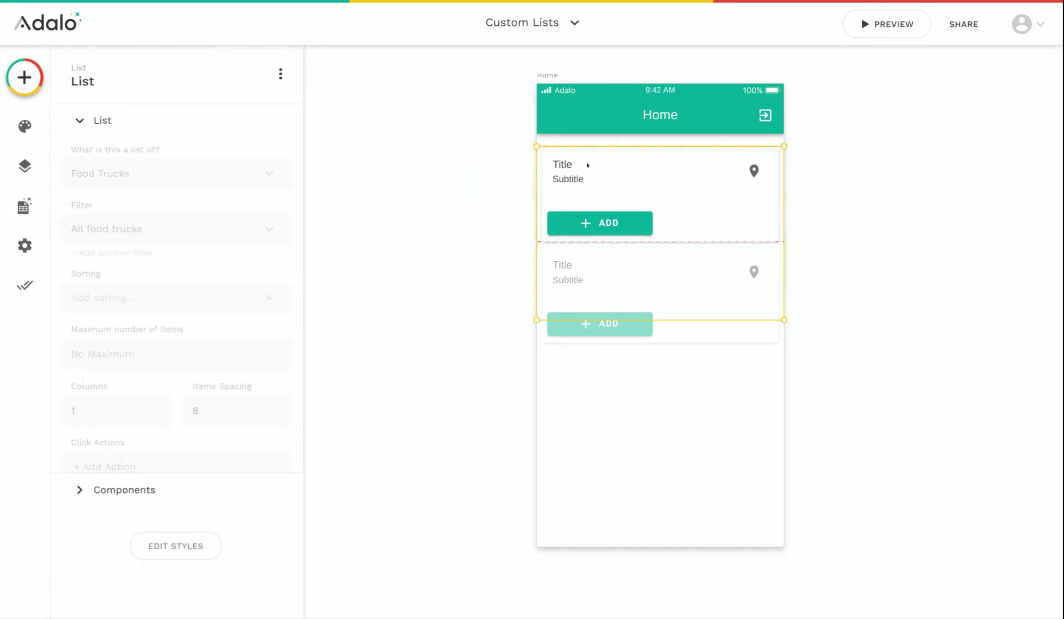
pyautogui.click(560, 166)
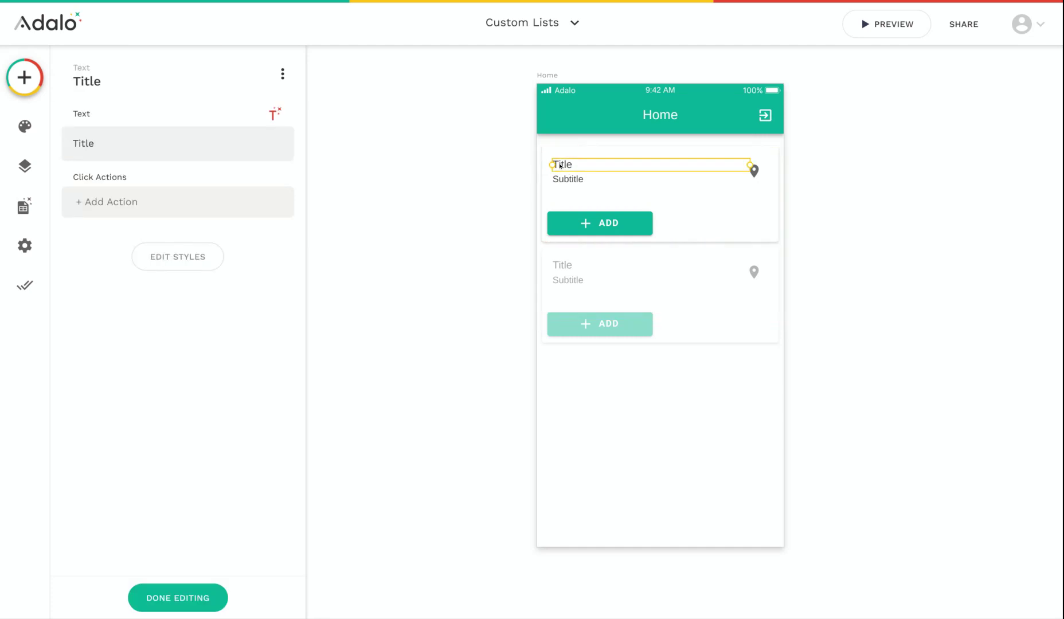
pyautogui.doubleClick(212, 139)
pyautogui.press('BackSpace')
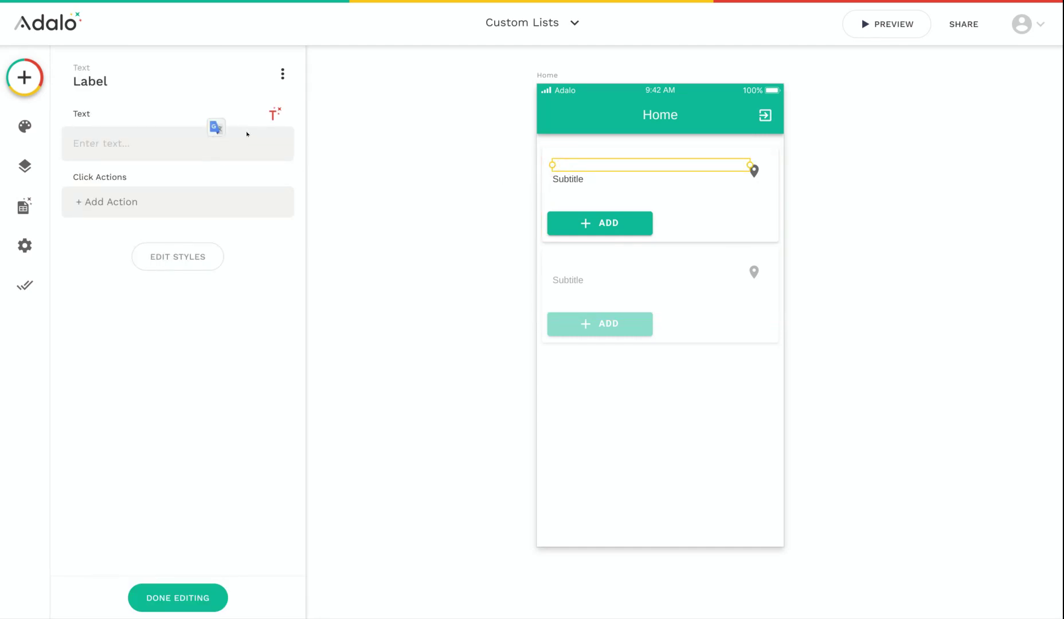
pyautogui.click(272, 114)
pyautogui.moveTo(321, 150)
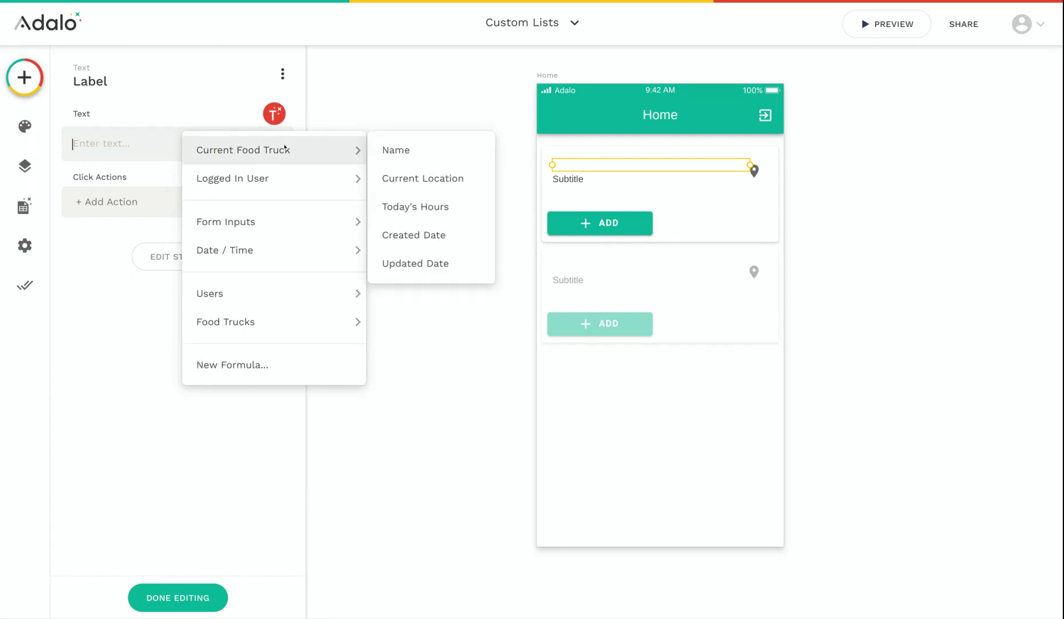
pyautogui.click(411, 151)
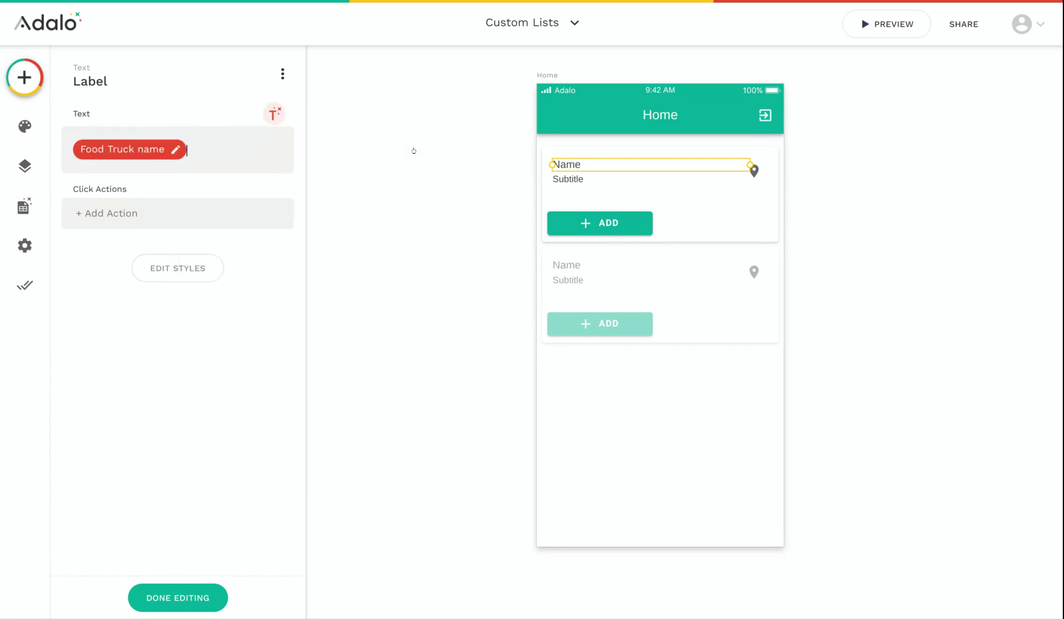
pyautogui.click(450, 199)
# - Open the food truck name label's settings from the list's own set of components
pyautogui.click(596, 166)
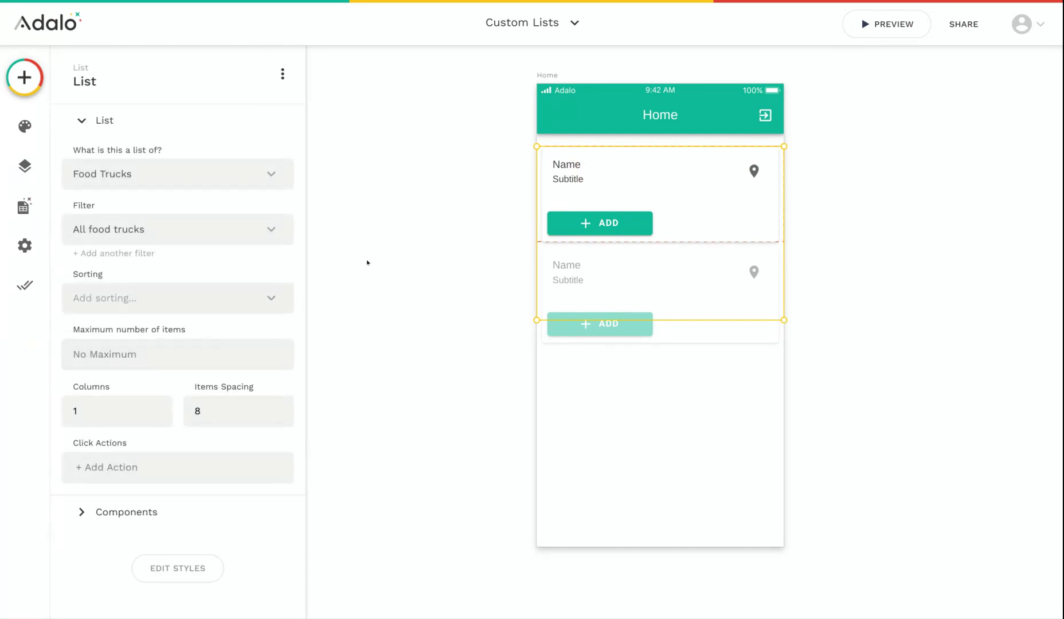
pyautogui.click(125, 509)
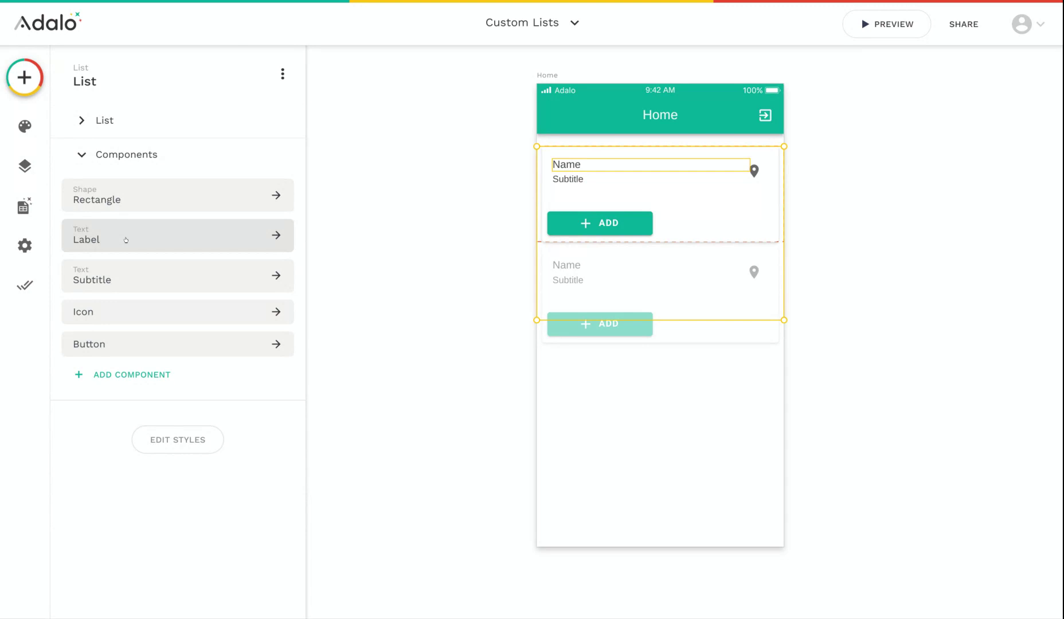
pyautogui.click(125, 240)
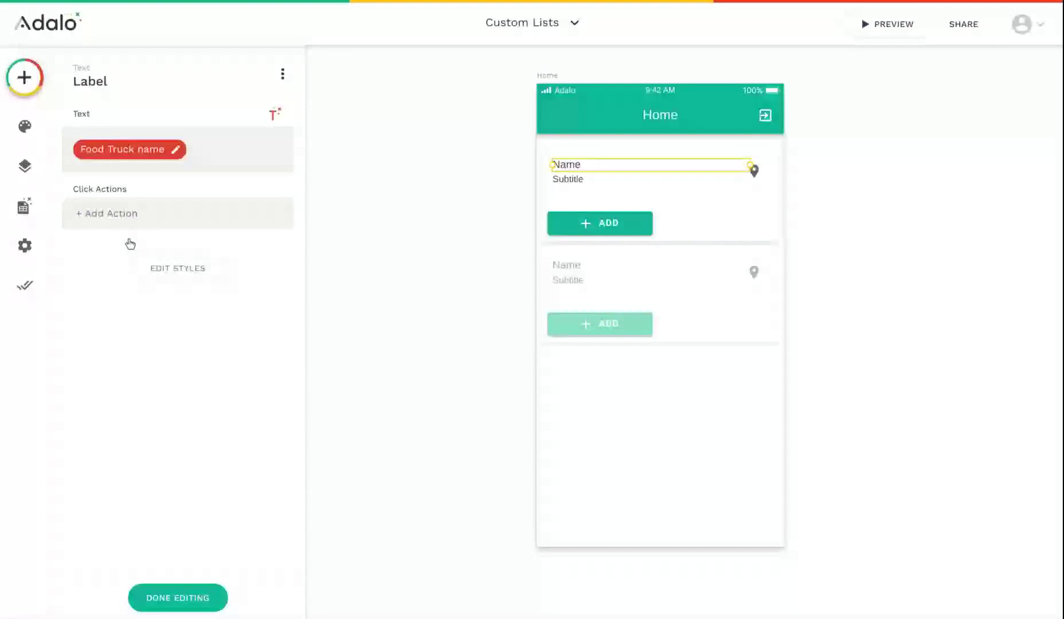
pyautogui.click(429, 331)
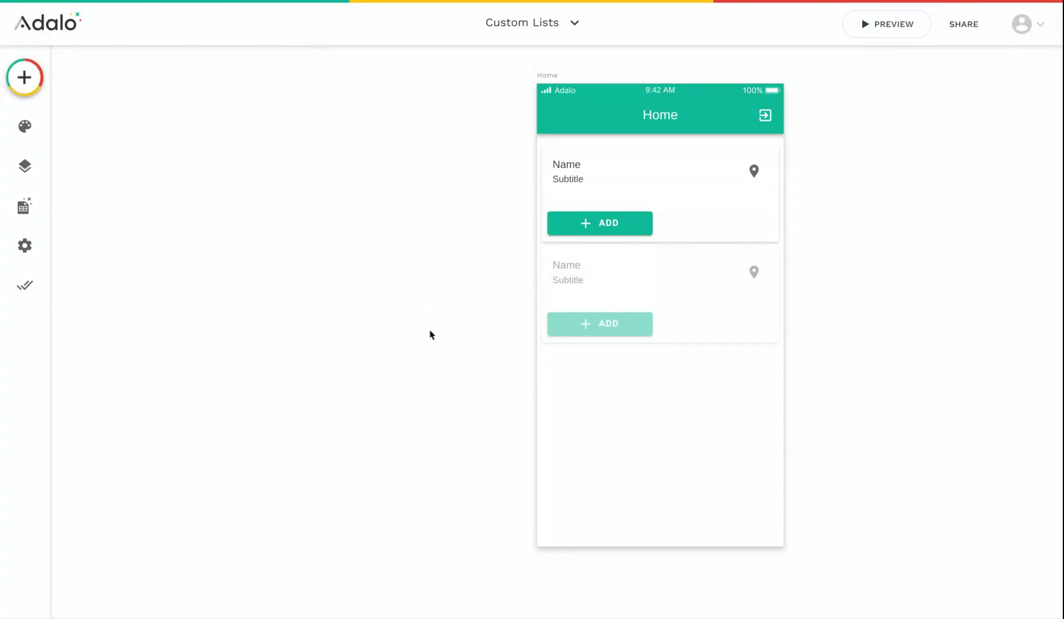
# - Select all ten components of the food truck card on the black-header Home screen and turn them into a list
pyautogui.hscroll(10, 431, 335)
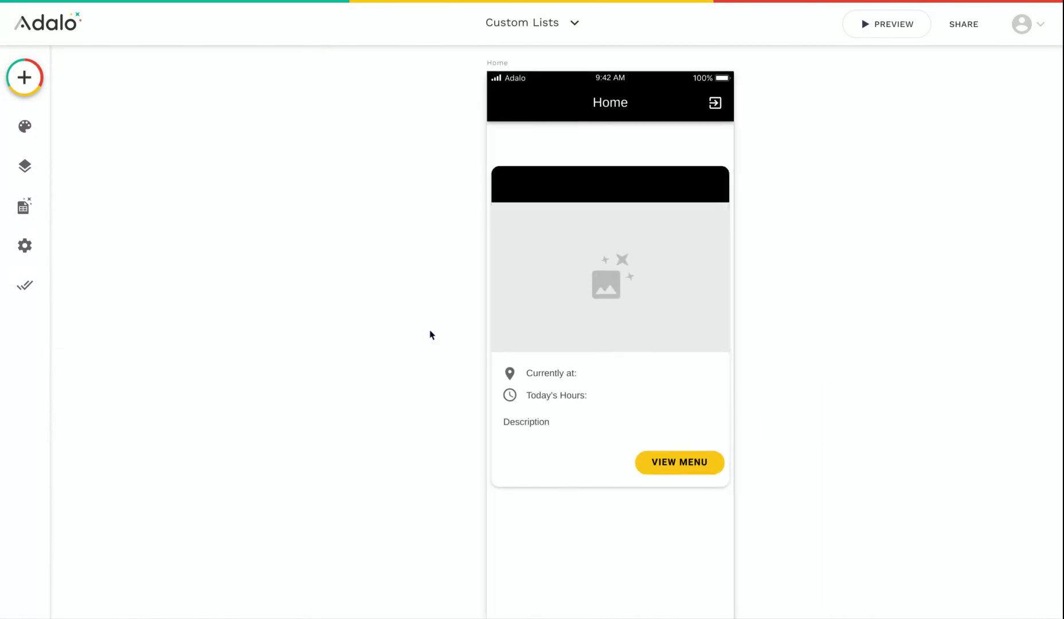
pyautogui.scroll(-1, 432, 336)
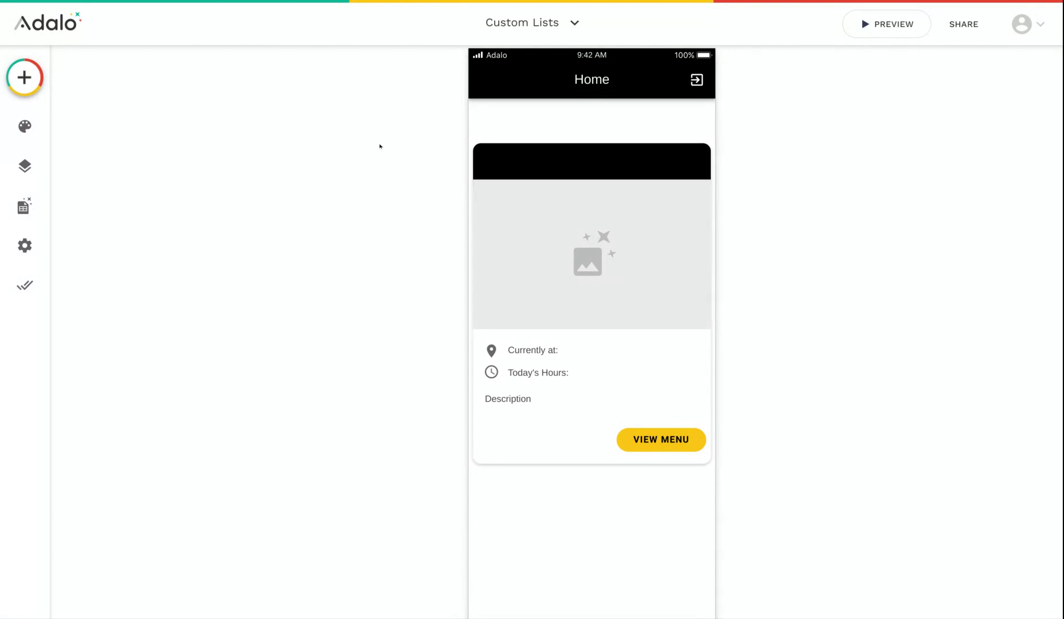
pyautogui.moveTo(380, 145); pyautogui.dragTo(759, 484)
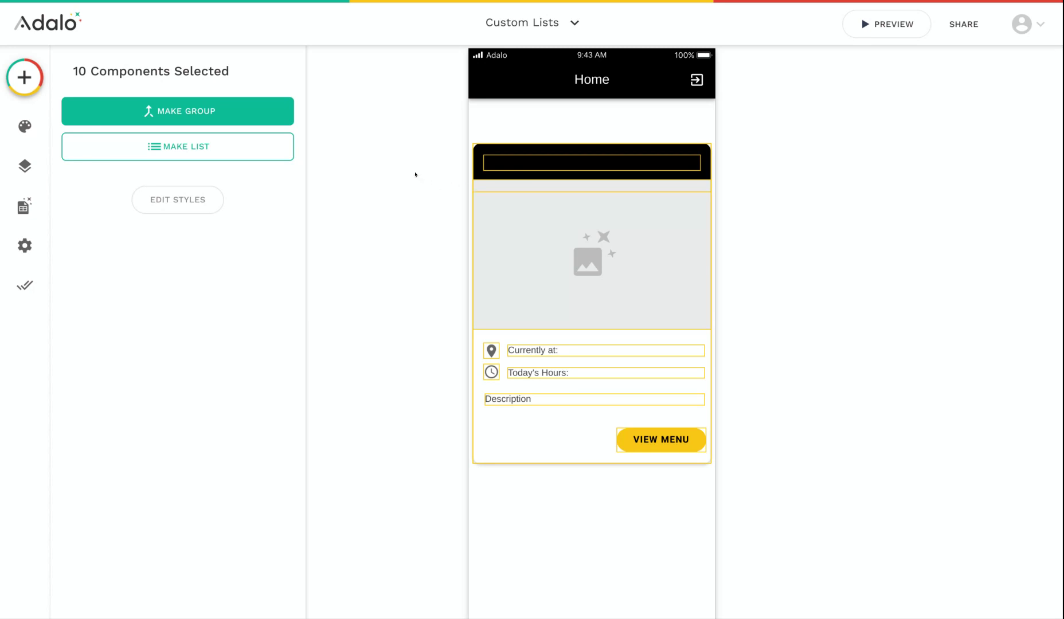
pyautogui.click(203, 148)
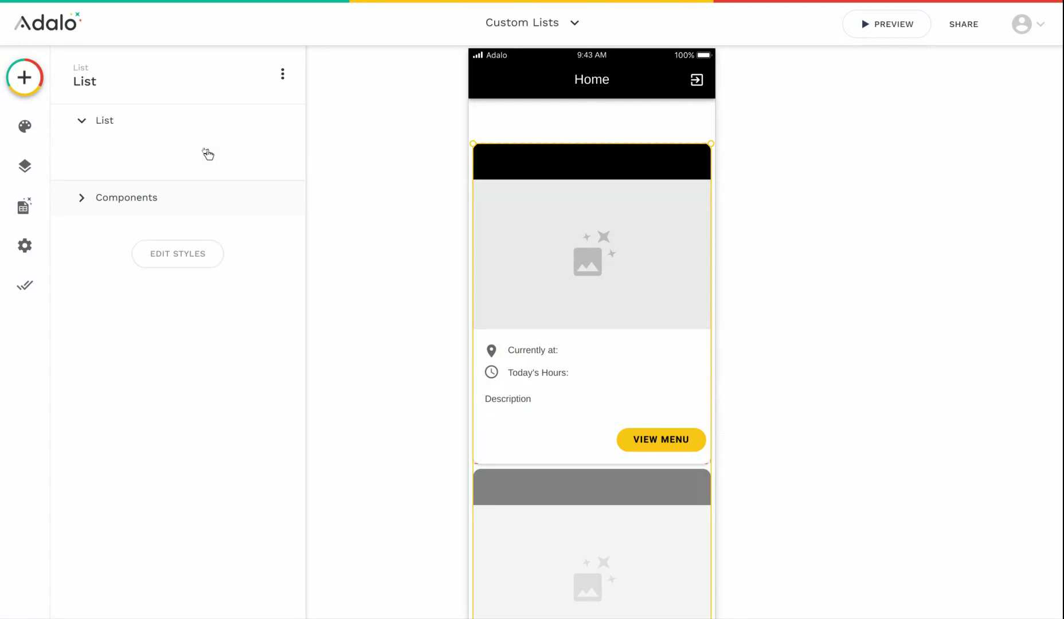
pyautogui.scroll(-3, 426, 290)
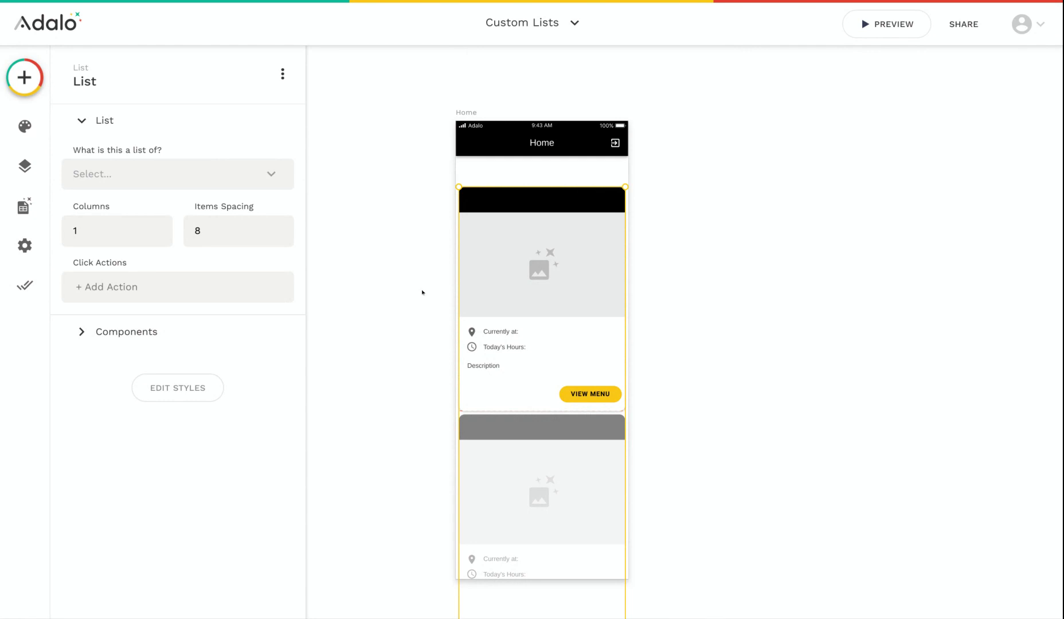
pyautogui.click(494, 202)
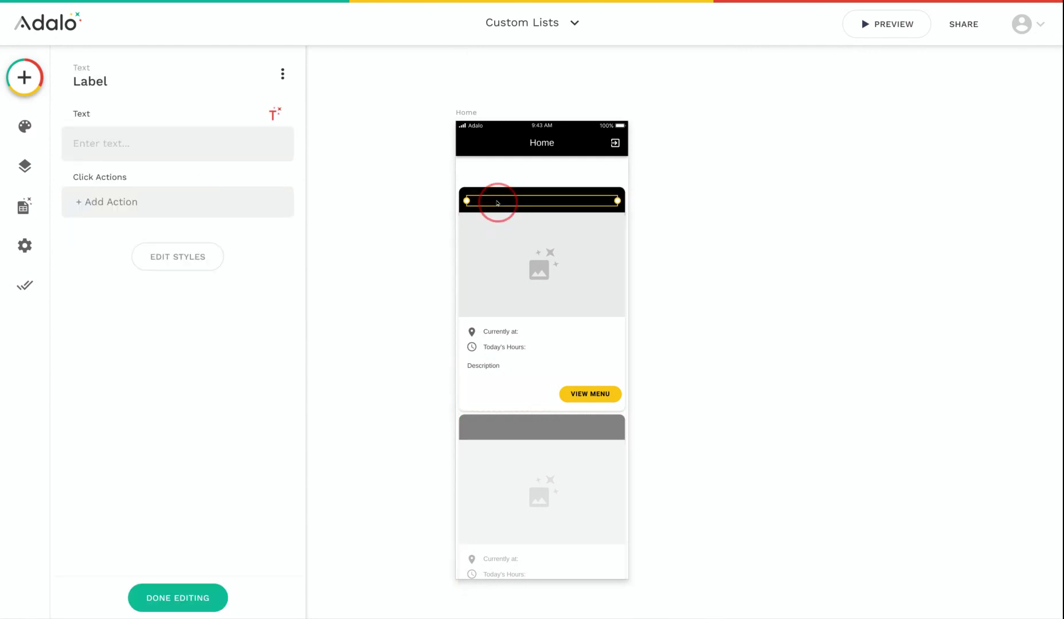
pyautogui.click(275, 115)
pyautogui.click(385, 245)
pyautogui.click(466, 237)
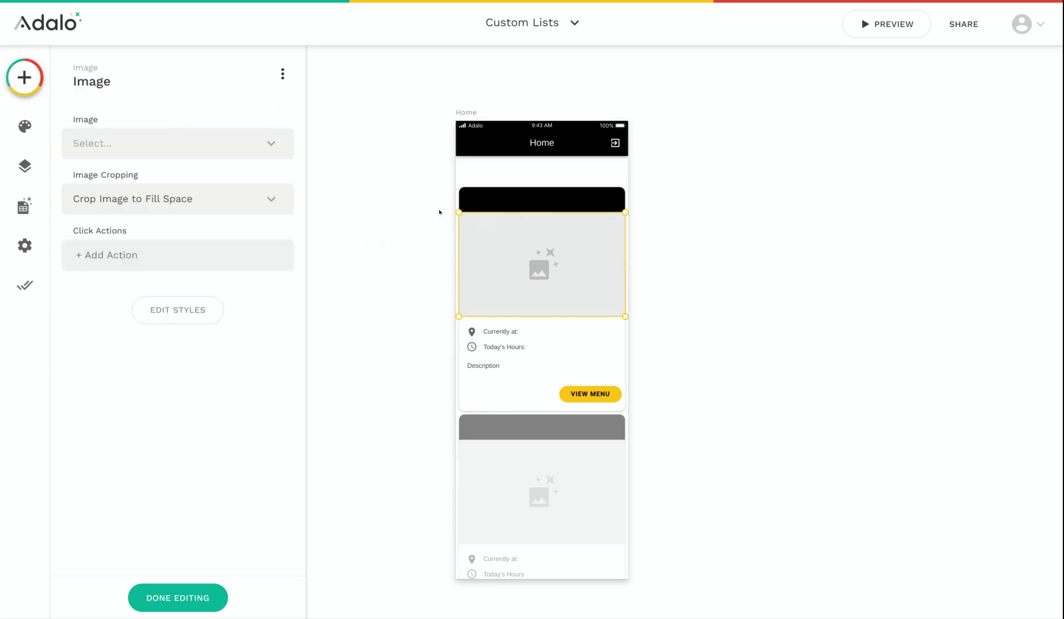
pyautogui.click(423, 195)
# - Set the new card list on the black-header Home screen to be a list of Food Trucks
pyautogui.click(481, 197)
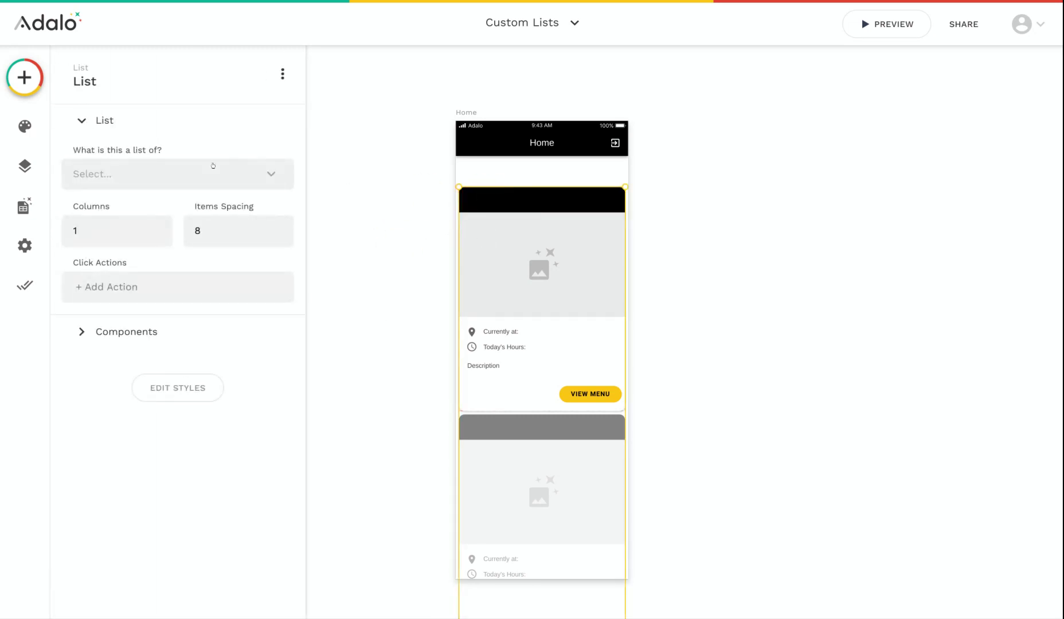
pyautogui.click(204, 173)
pyautogui.click(147, 230)
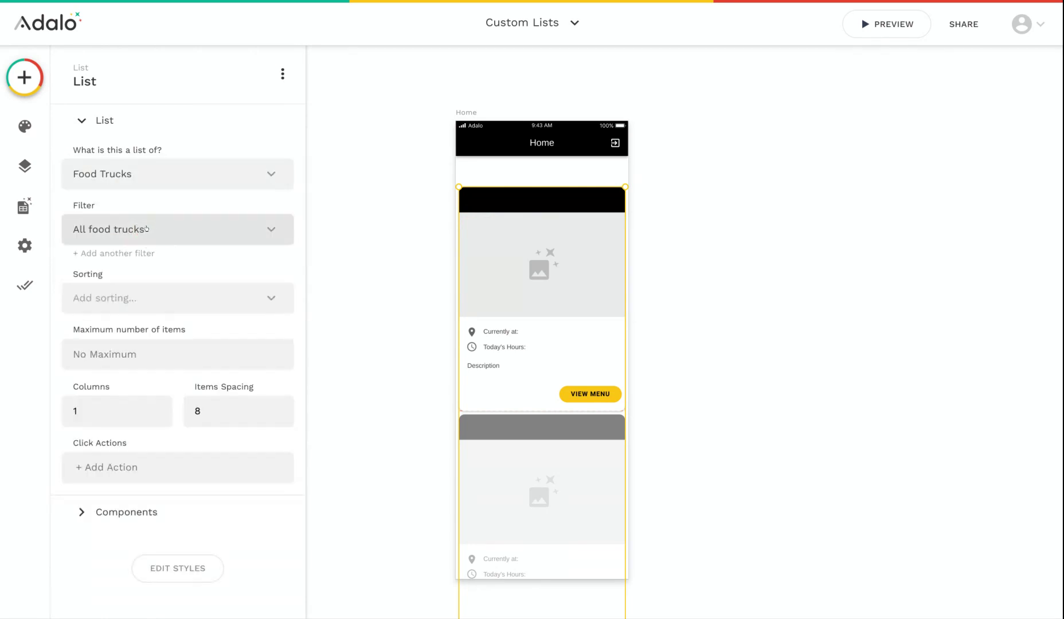
# - Fill the empty label in the card's black title bar with the Current Food Truck's Name as a dynamic value
pyautogui.click(499, 198)
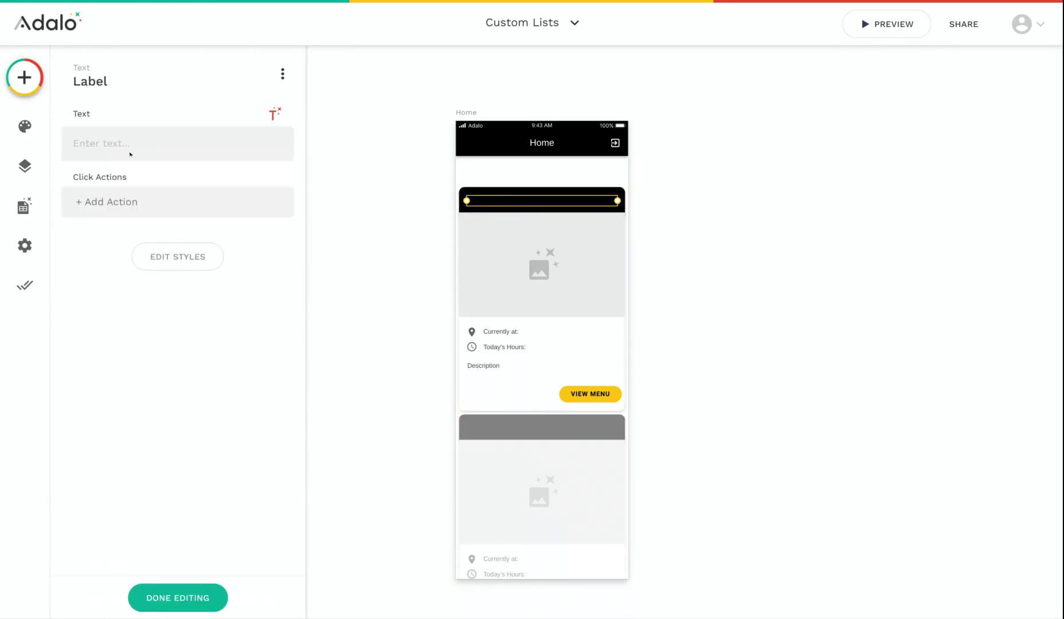
pyautogui.click(275, 113)
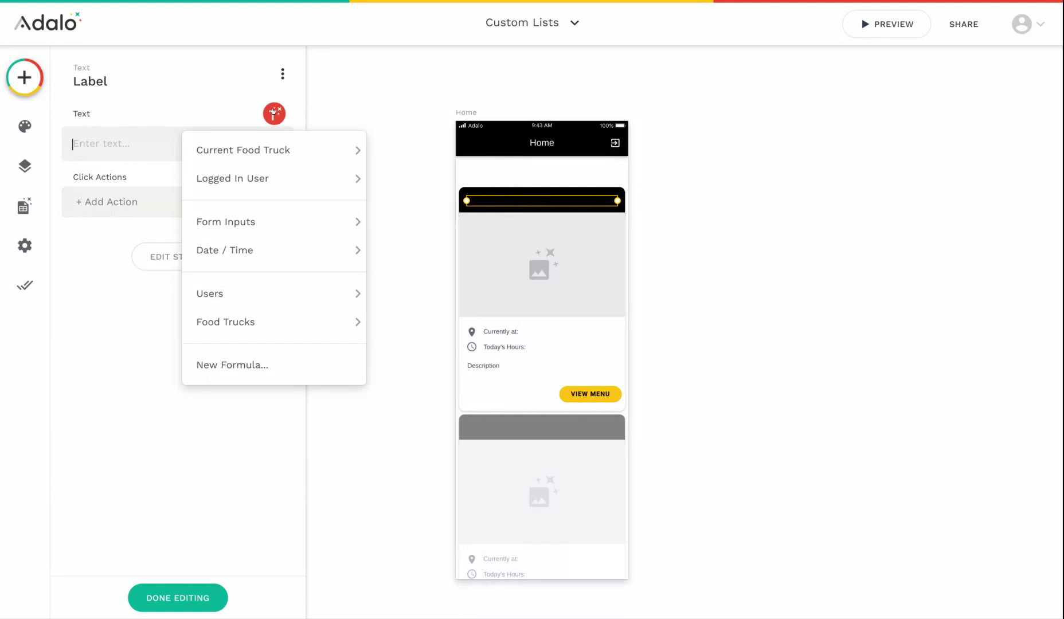
pyautogui.moveTo(292, 148)
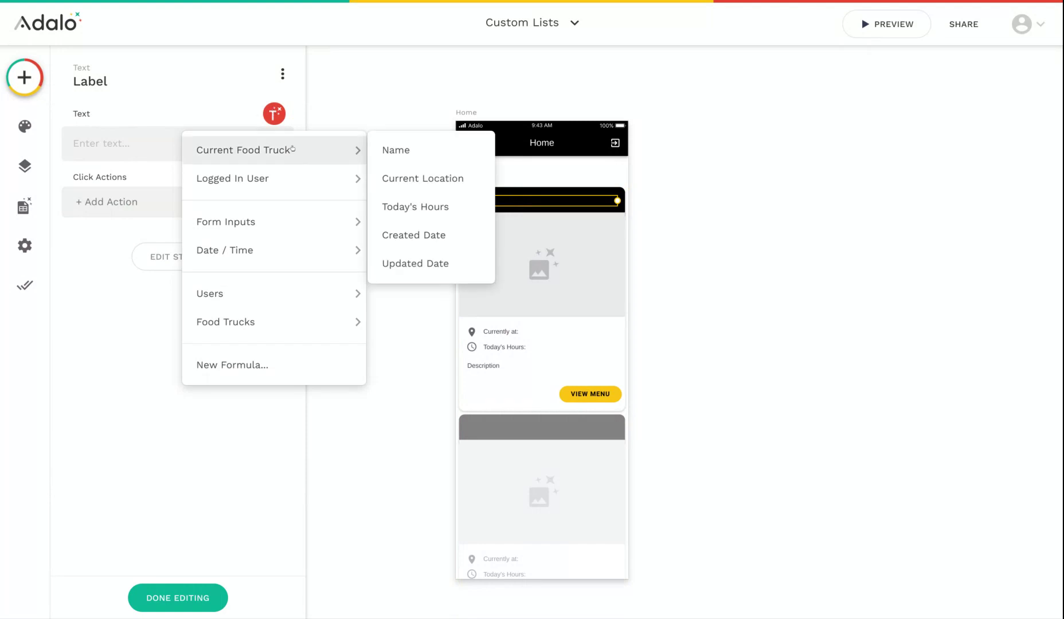
pyautogui.click(400, 150)
# - Append the Current Food Truck's Current Location as a dynamic value to the "Currently at:" text
pyautogui.click(514, 332)
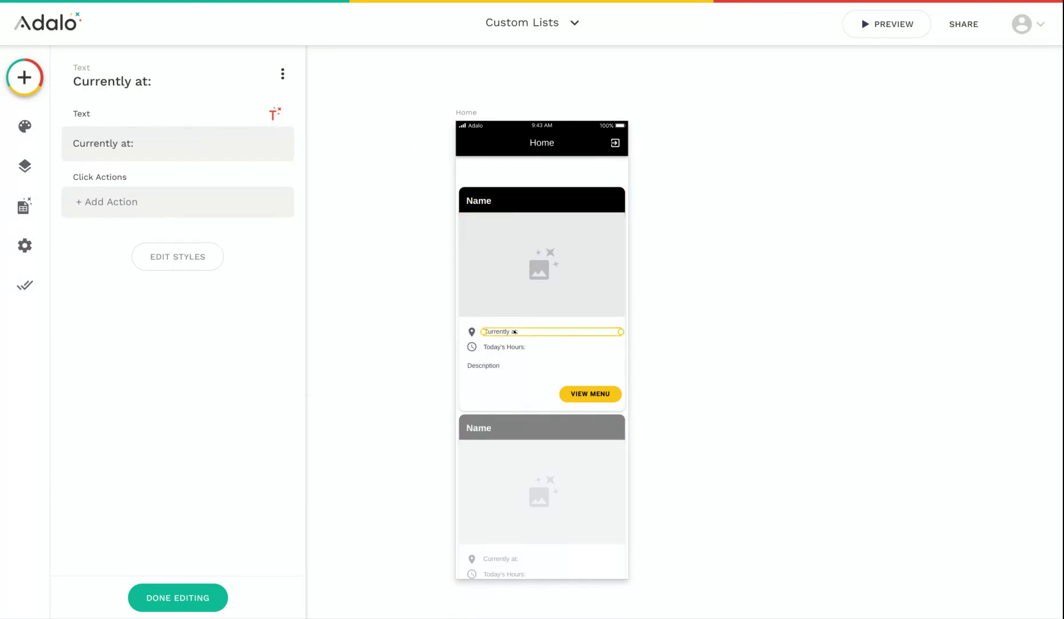
pyautogui.click(177, 144)
pyautogui.click(274, 113)
pyautogui.moveTo(304, 149)
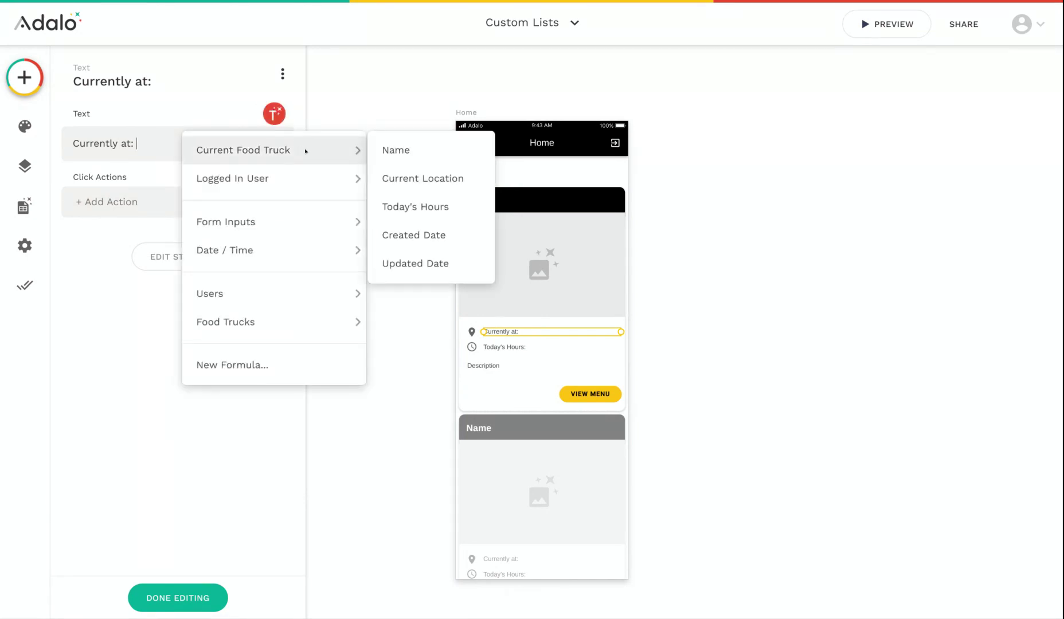
pyautogui.click(439, 179)
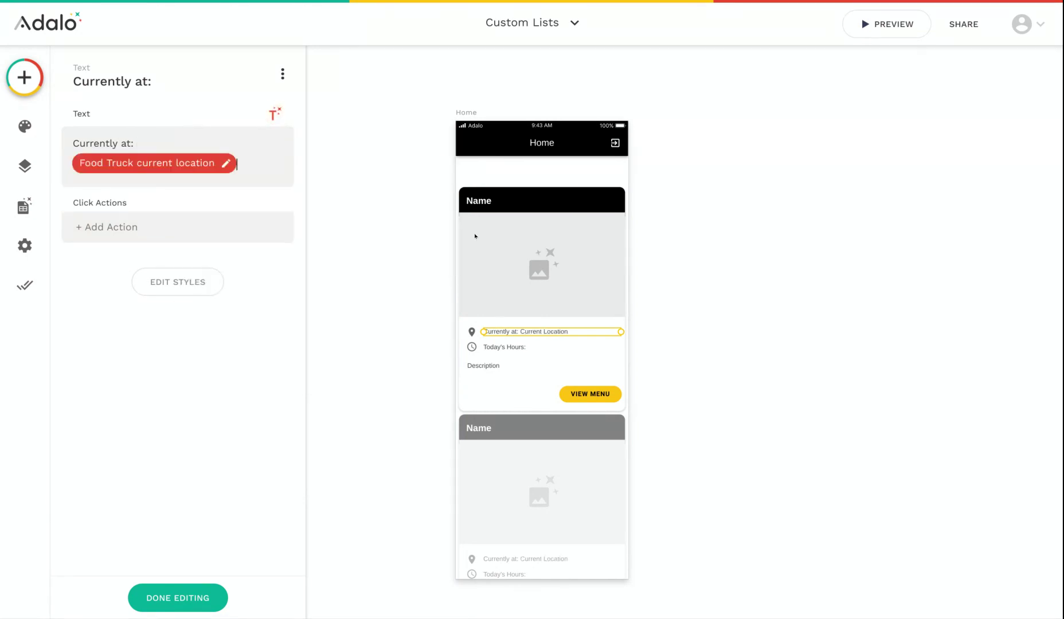
# - Append the Current Food Truck's Today's Hours as a dynamic value to the "Today's Hours:" text and close the label's settings
pyautogui.click(518, 347)
pyautogui.click(198, 142)
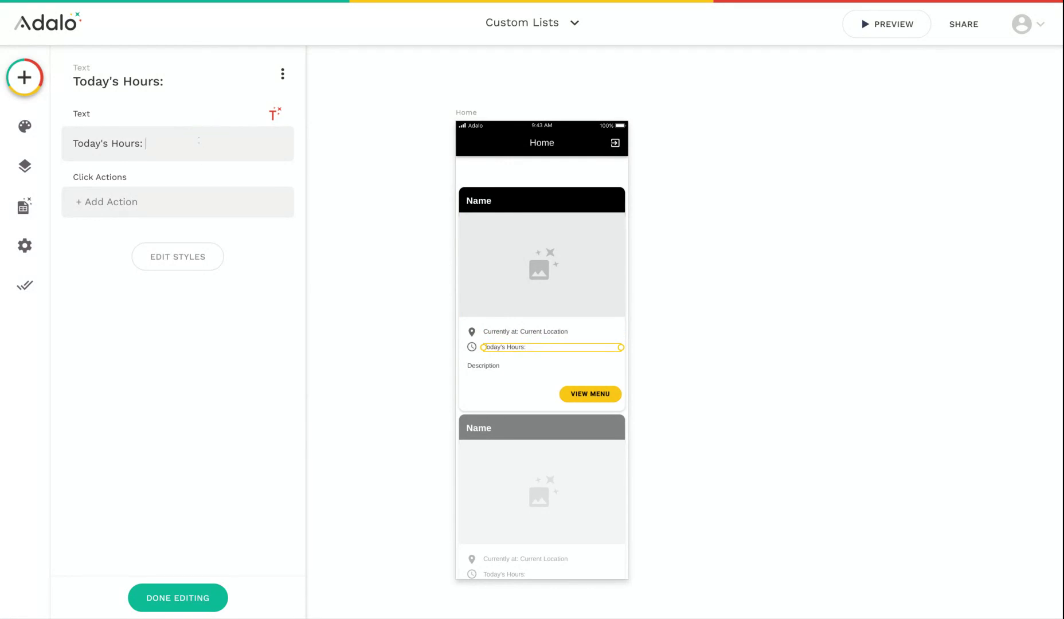
pyautogui.click(274, 114)
pyautogui.moveTo(297, 151)
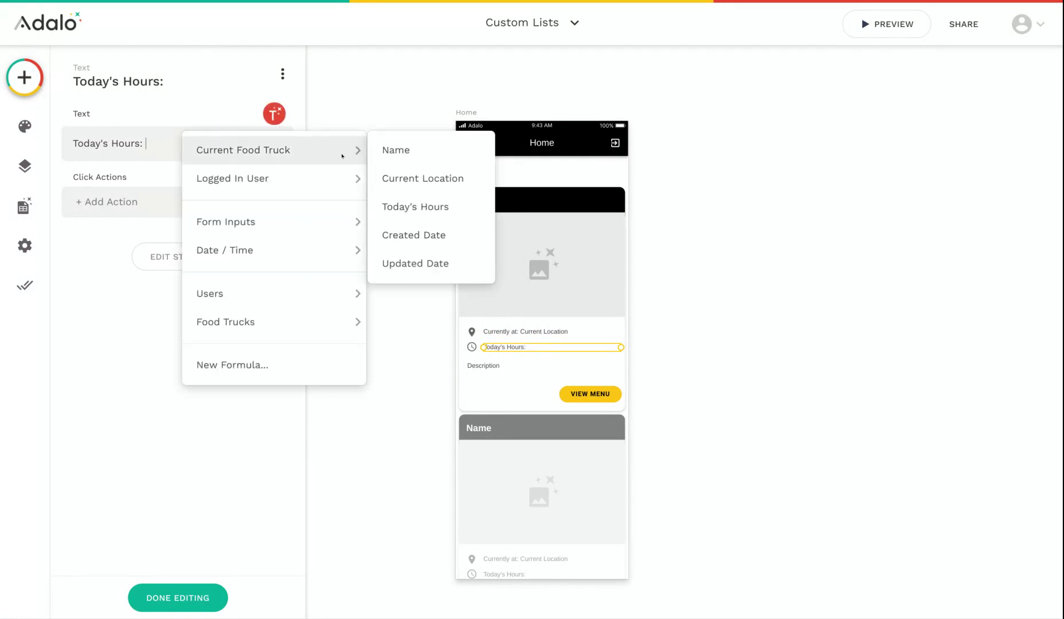
pyautogui.click(417, 207)
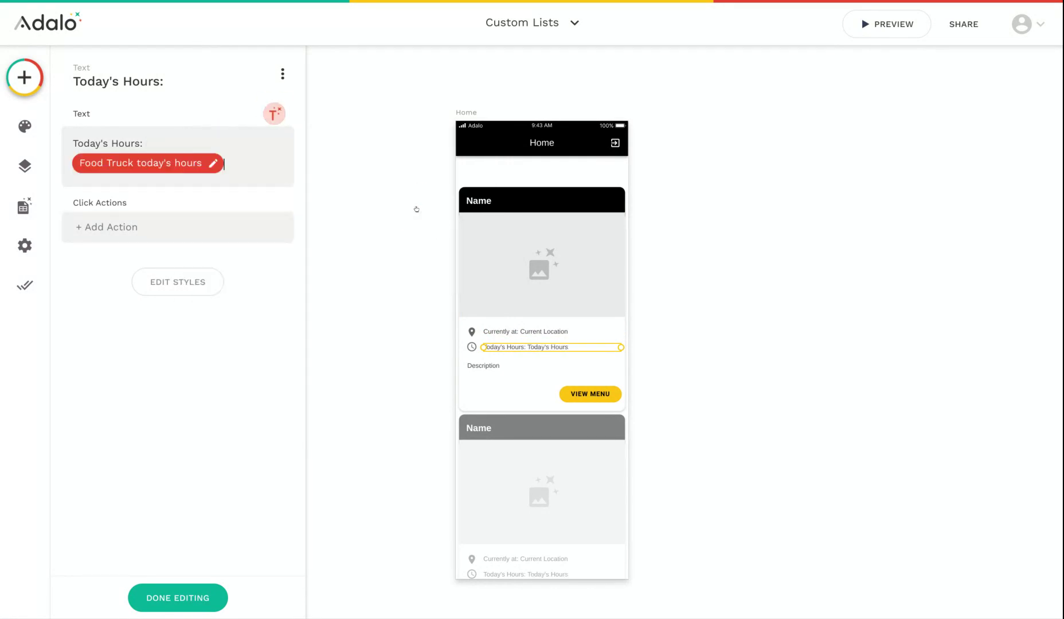
pyautogui.click(406, 326)
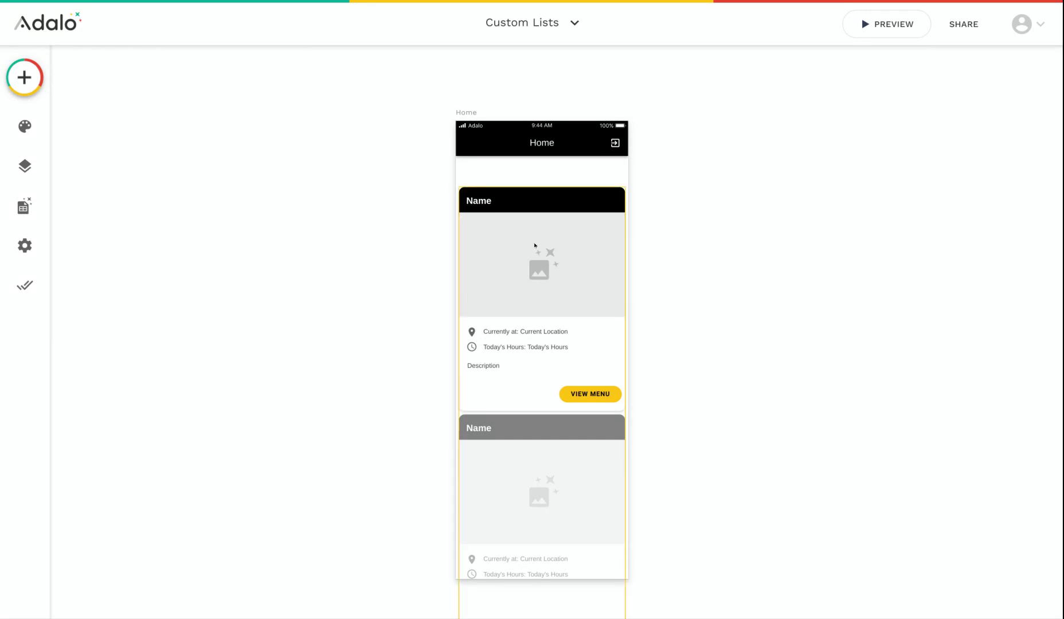
pyautogui.click(552, 201)
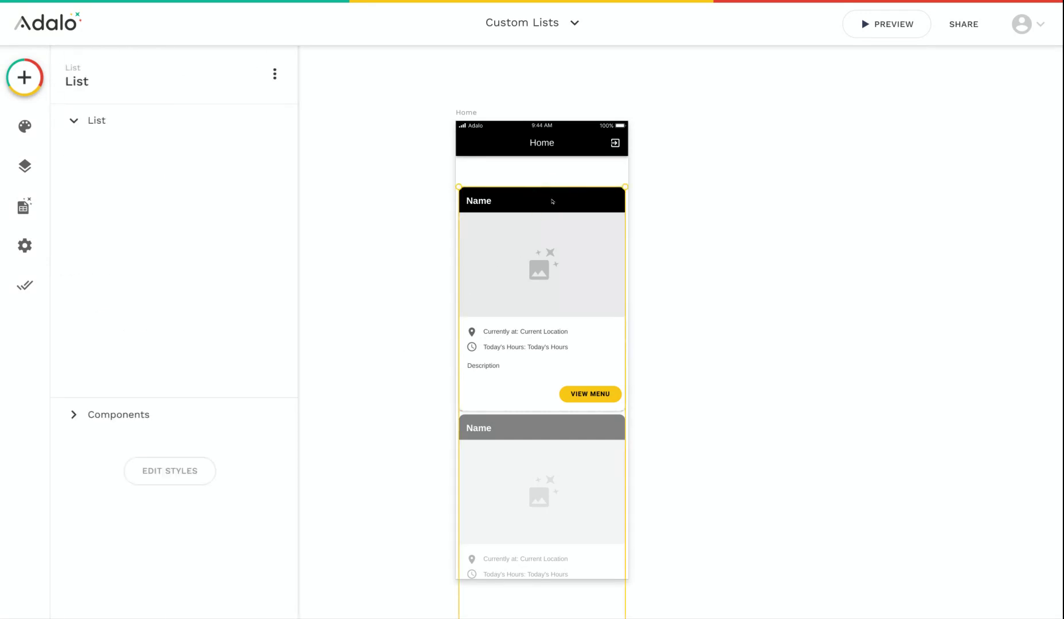
pyautogui.scroll(-3, 538, 436)
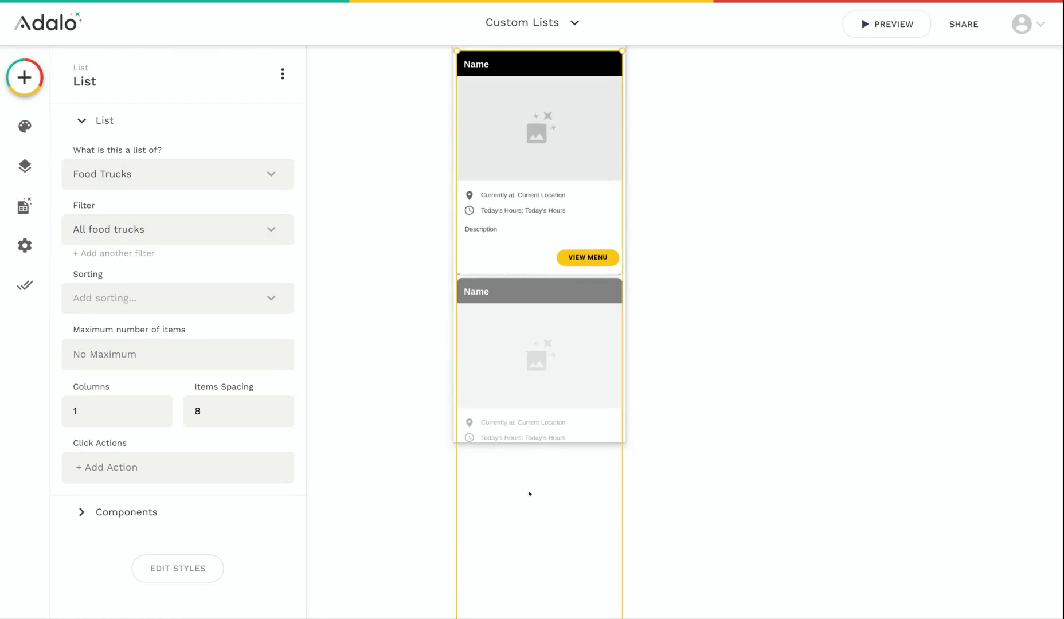
pyautogui.scroll(-5, 528, 499)
pyautogui.scroll(-2, 528, 524)
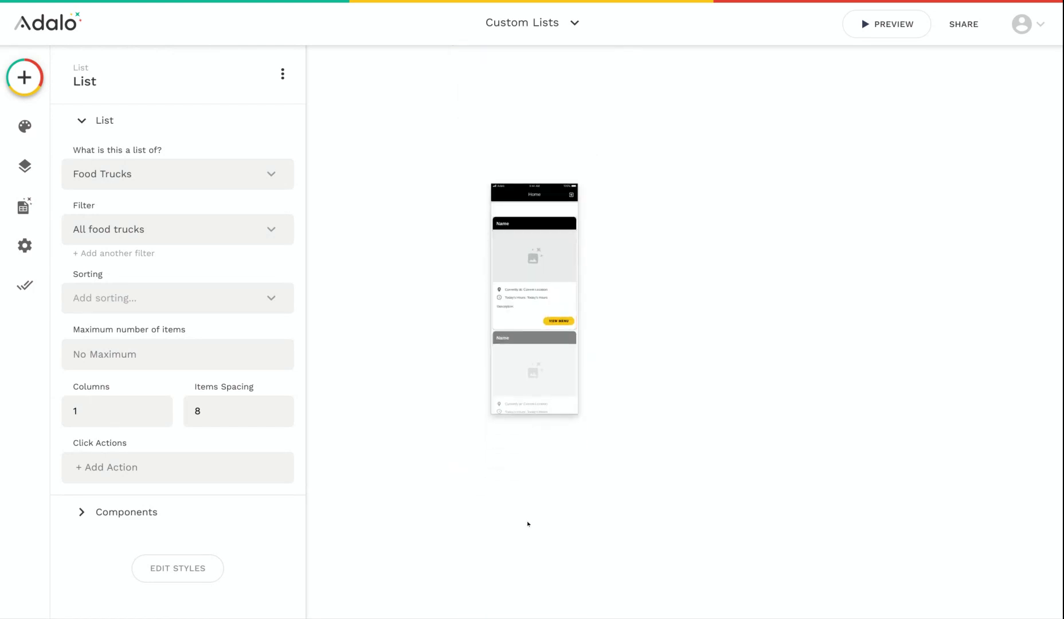
pyautogui.moveTo(526, 523); pyautogui.dragTo(532, 298)
pyautogui.click(617, 290)
pyautogui.scroll(3, 617, 291)
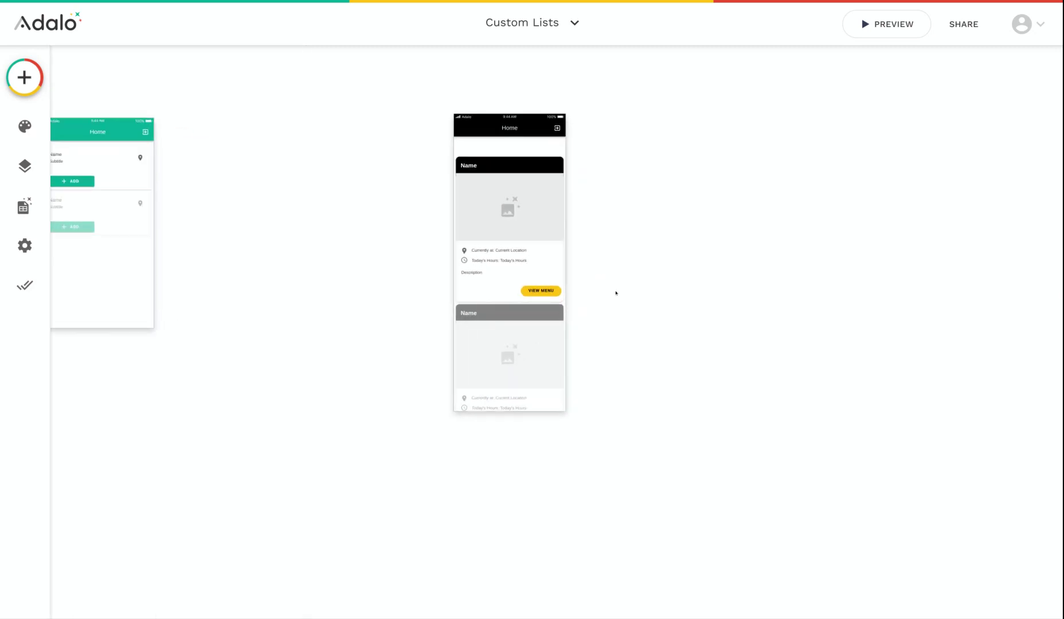